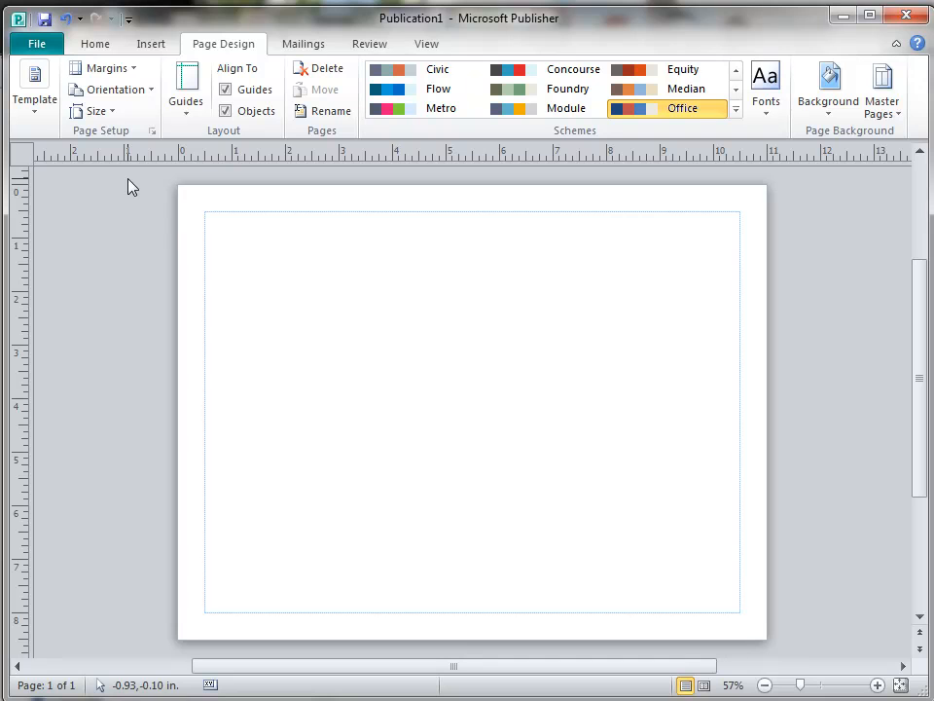
Switch the page orientation to portrait, then back to landscape.
left_click(151, 93)
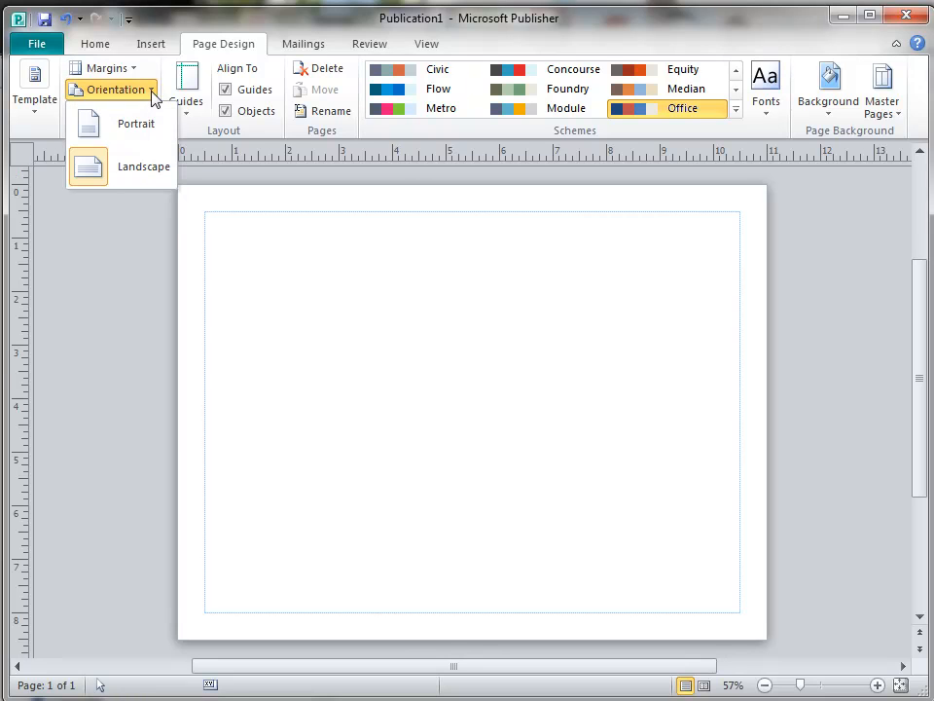
left_click(138, 124)
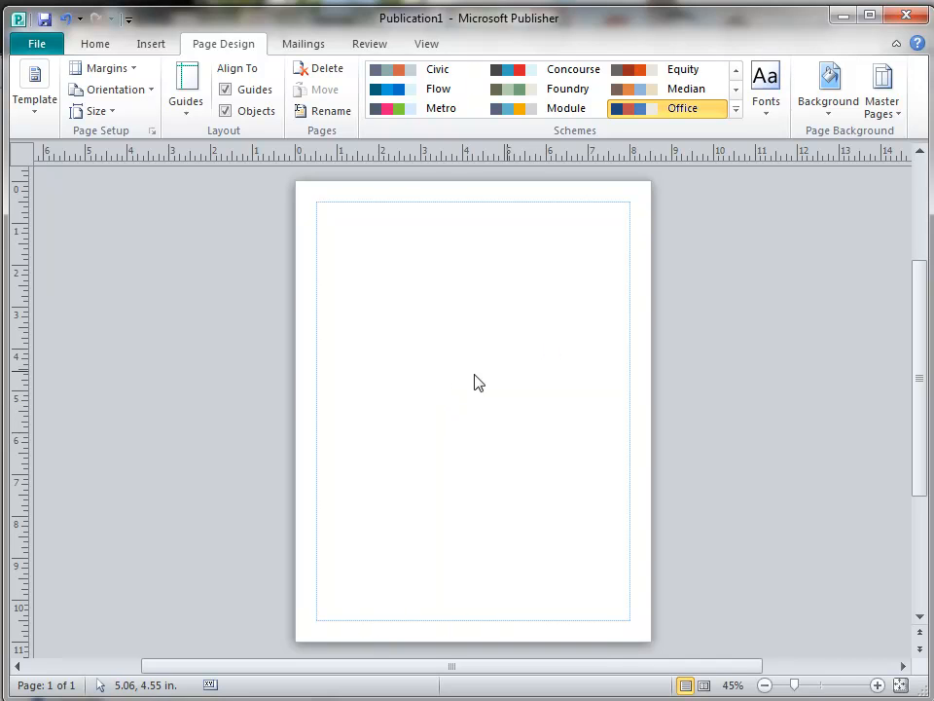
left_click(151, 93)
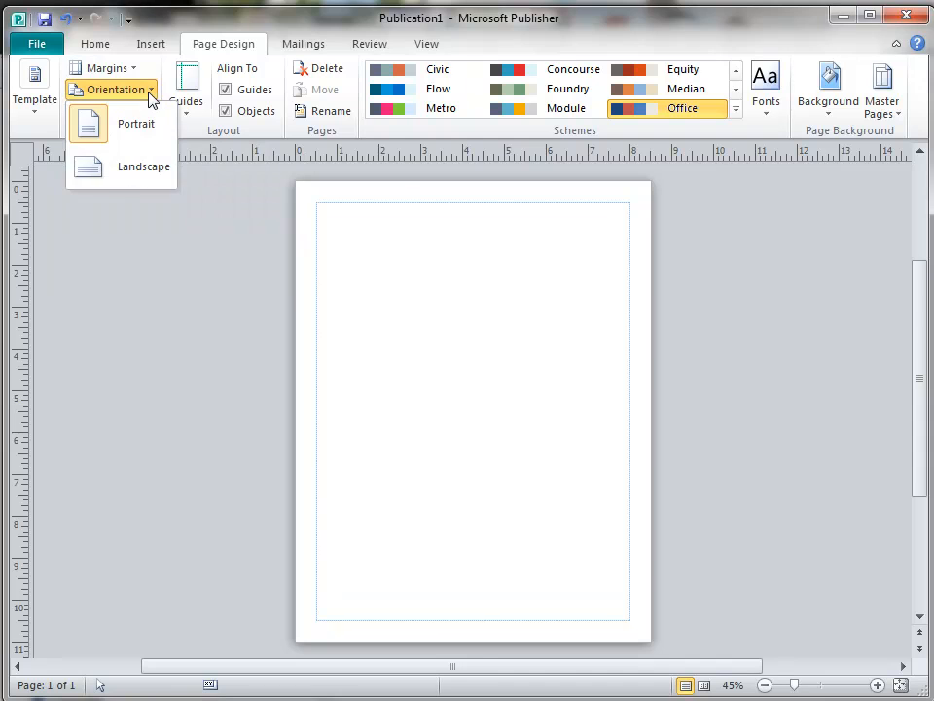
left_click(125, 178)
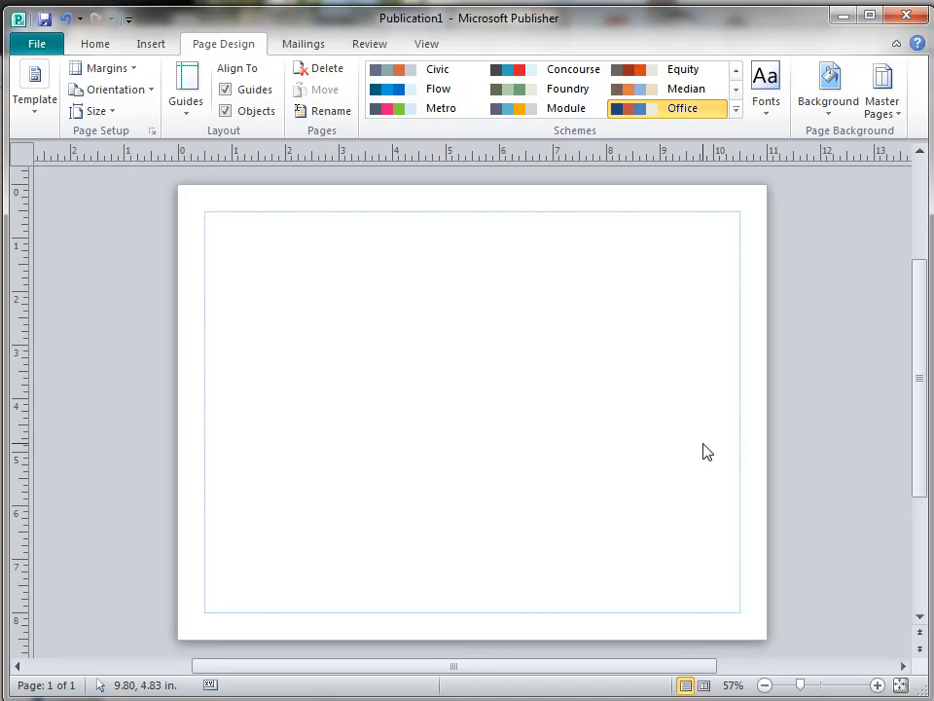
Insert a plain-style WordArt title reading 'Rabbits for Sale!'.
left_click(151, 47)
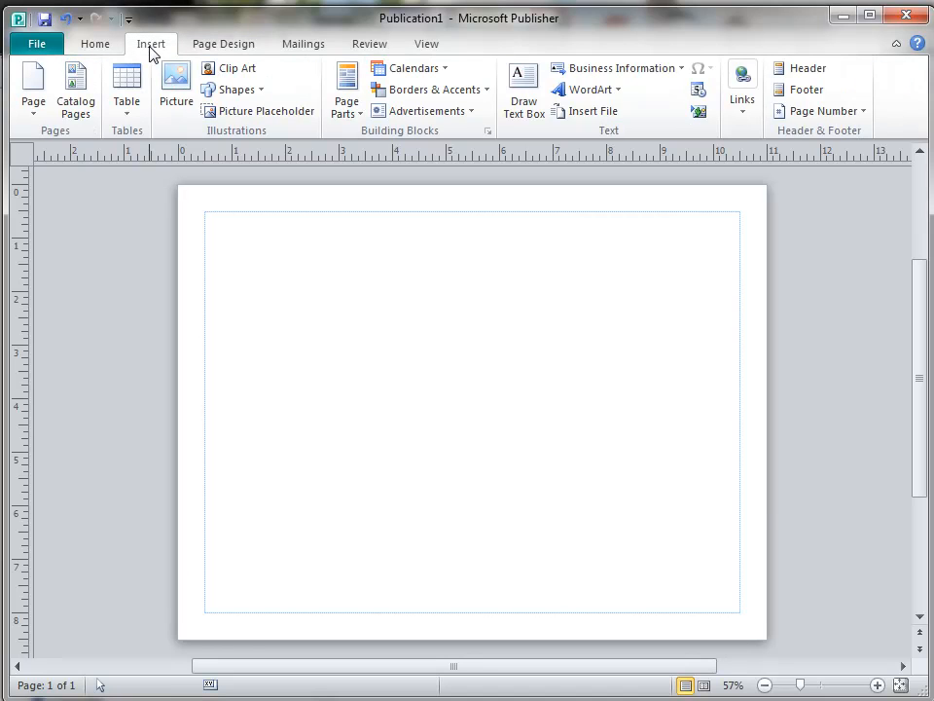
left_click(619, 93)
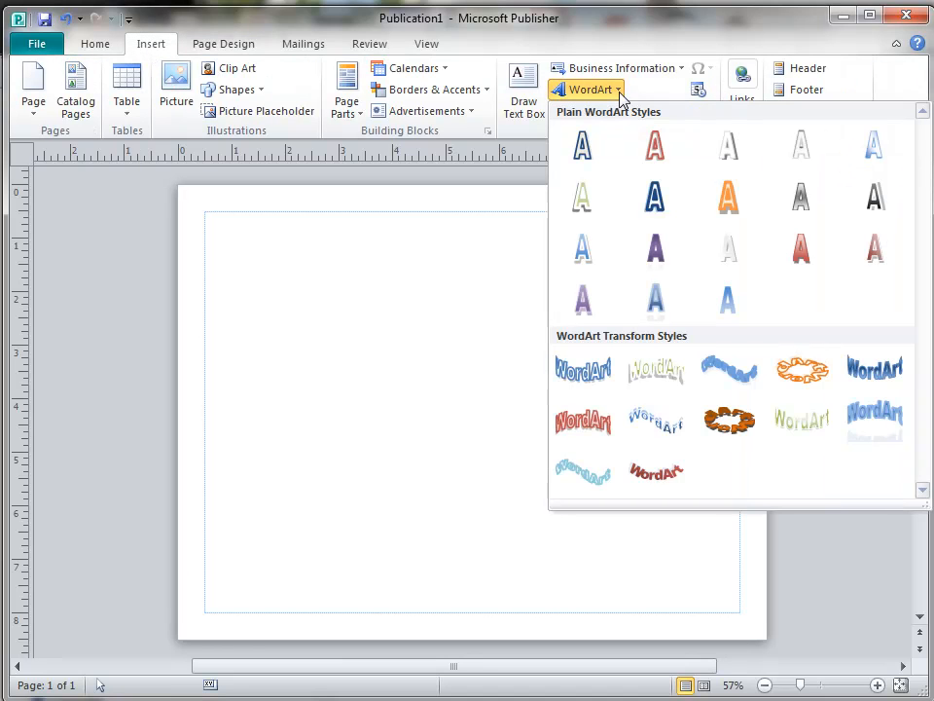
left_click(590, 251)
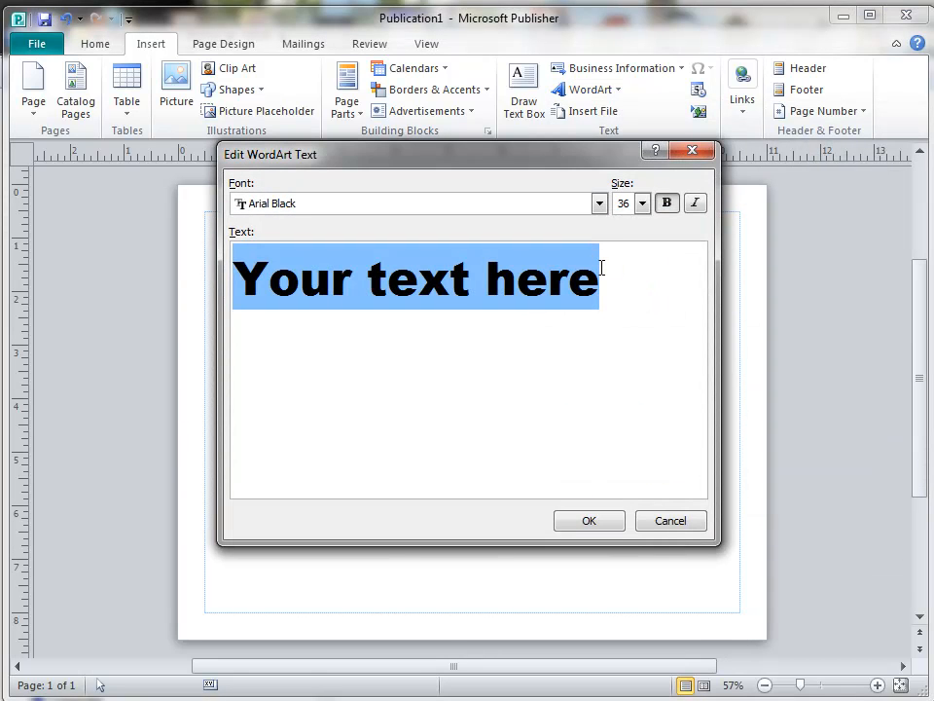
type("Rabbit")
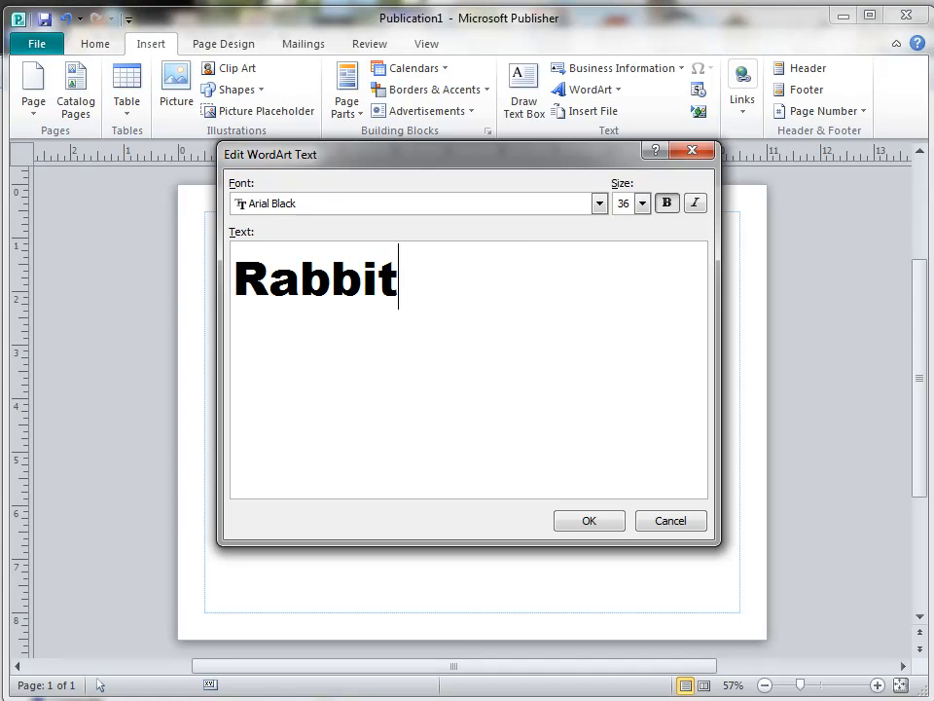
type("s for Sale")
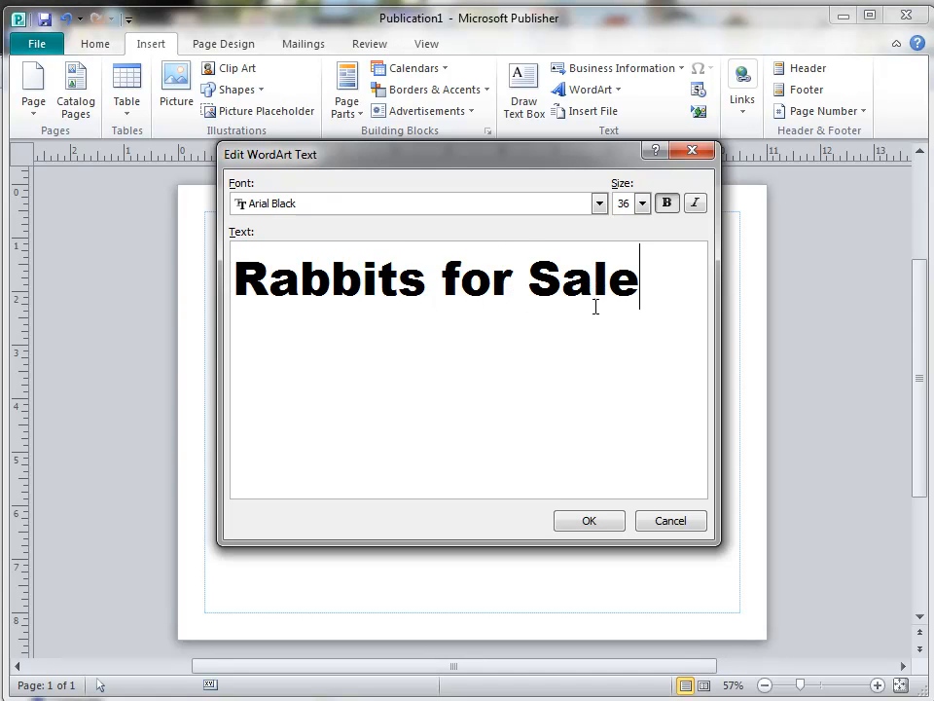
type("!")
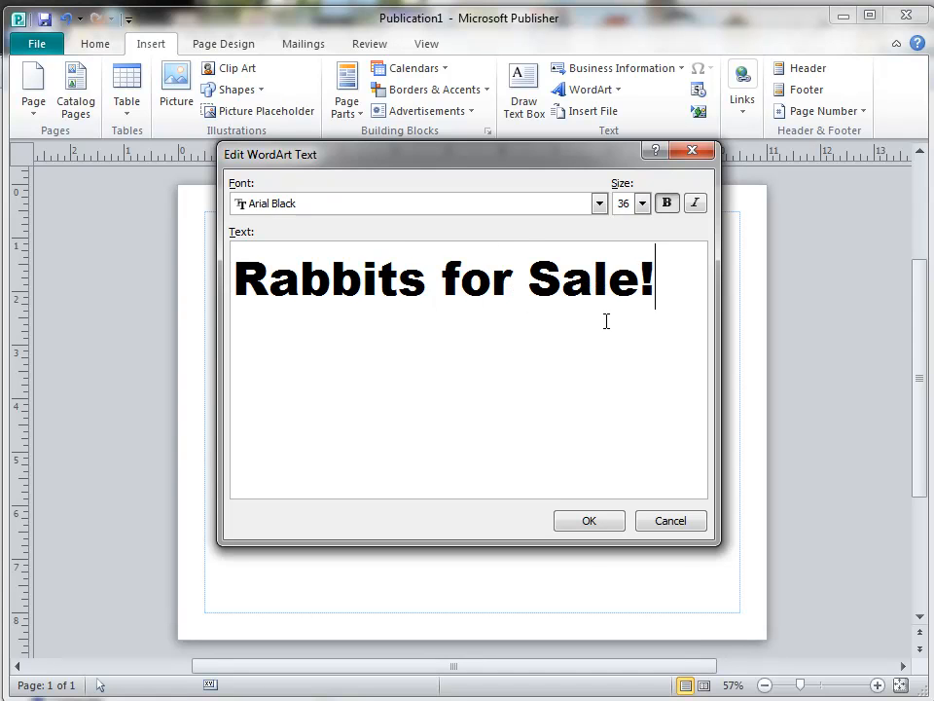
left_click(590, 522)
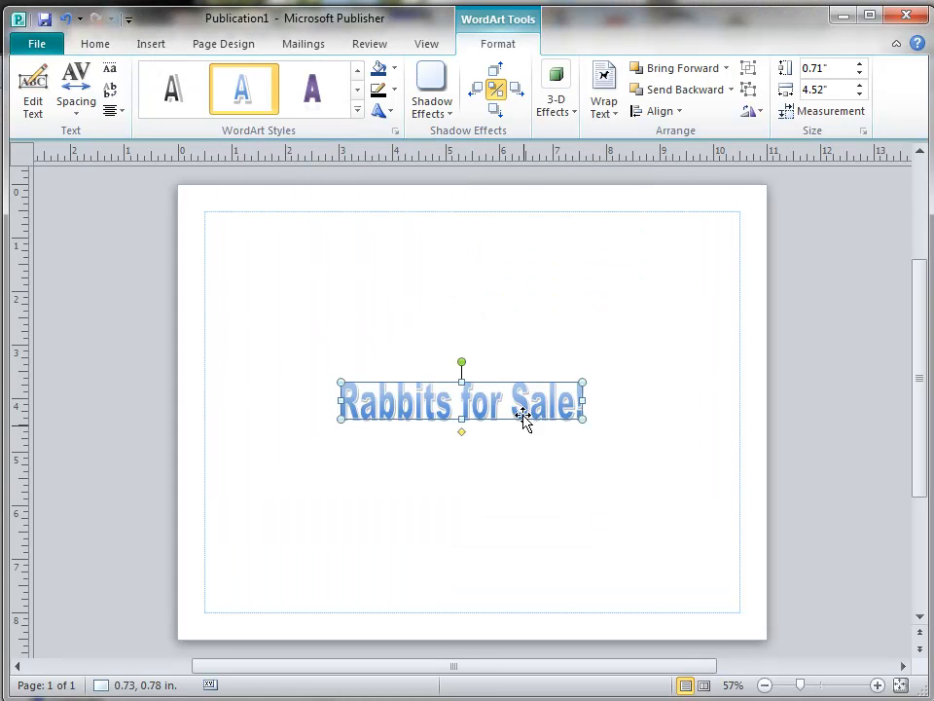
Move the WordArt to the top-left, apply the Slant Up warp, and enlarge it across the page top.
left_click_drag(523, 413, 387, 246)
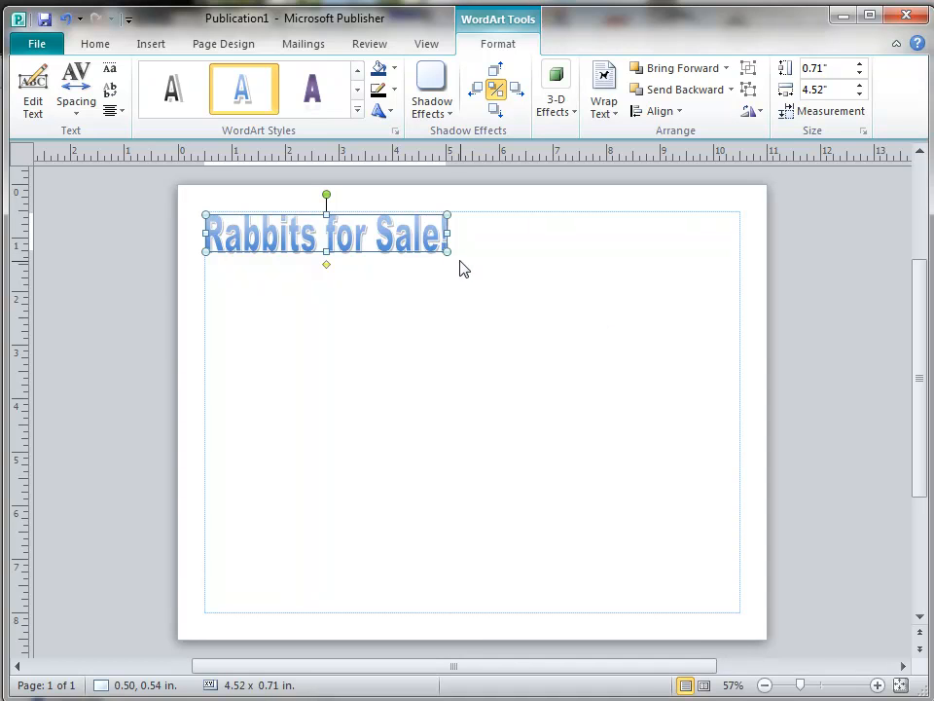
left_click_drag(447, 251, 613, 322)
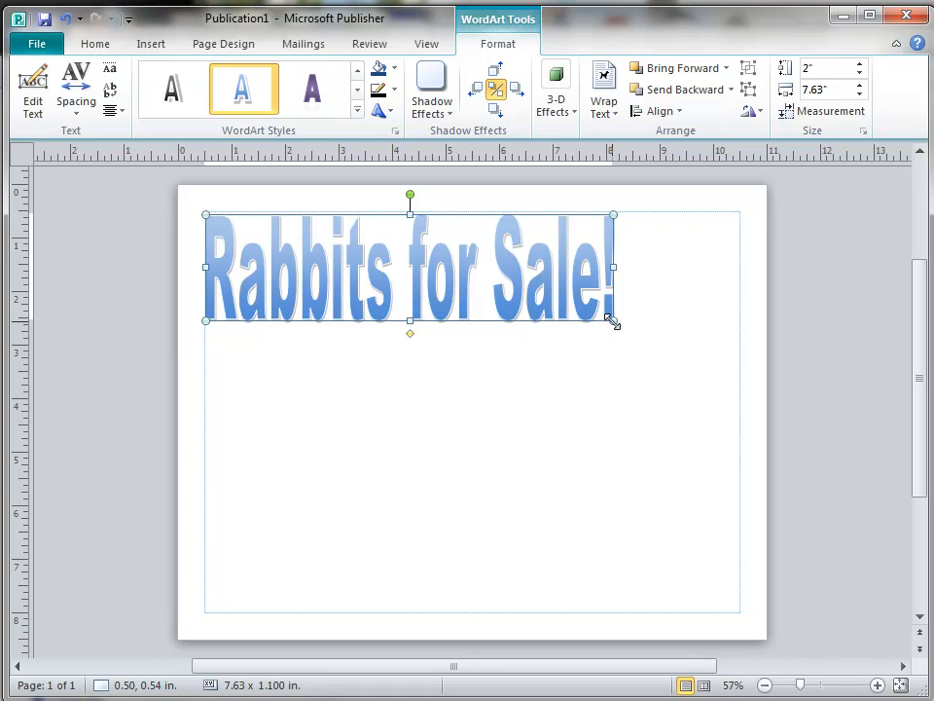
right_click(571, 272)
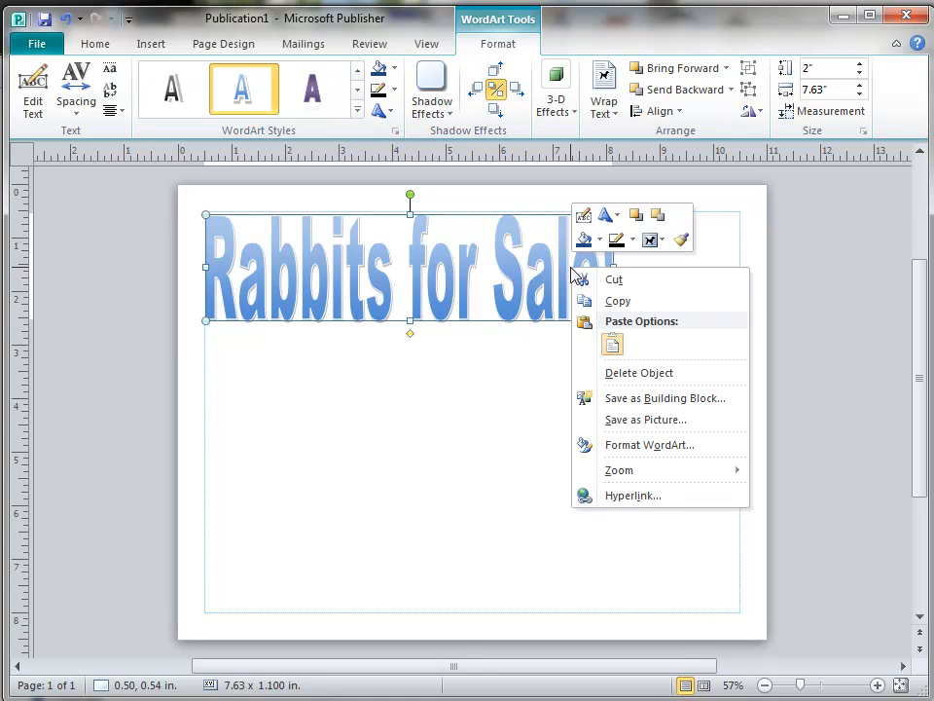
left_click(617, 216)
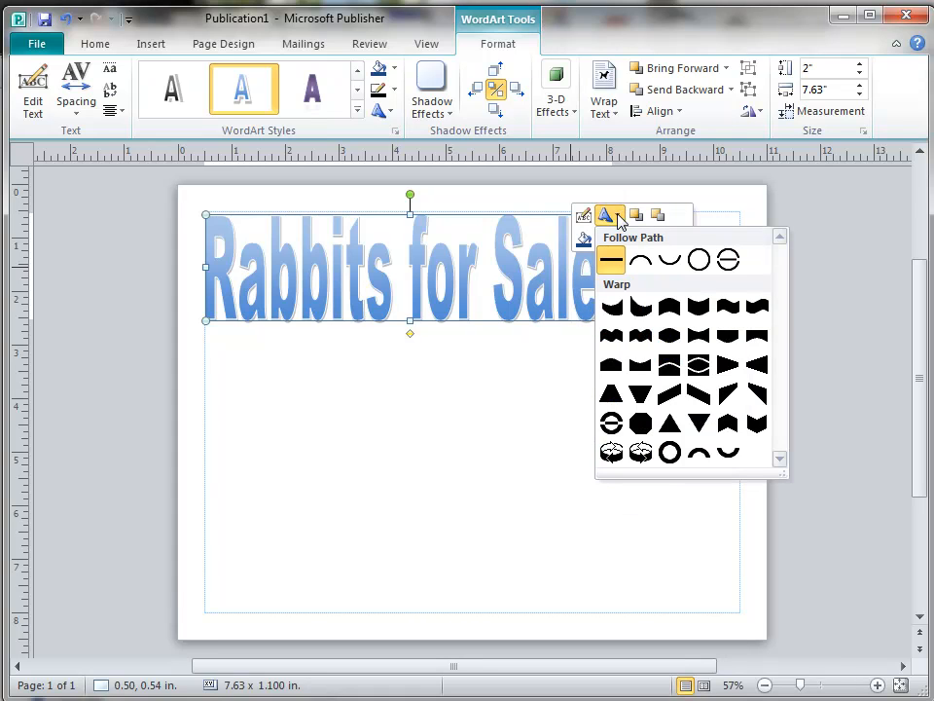
left_click(670, 399)
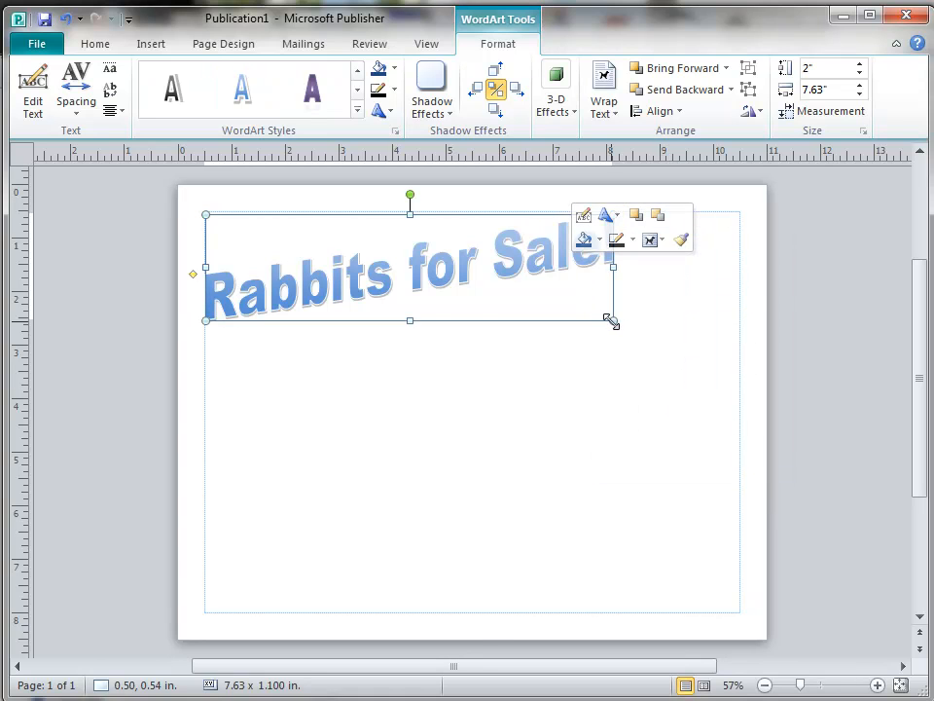
left_click_drag(612, 321, 689, 366)
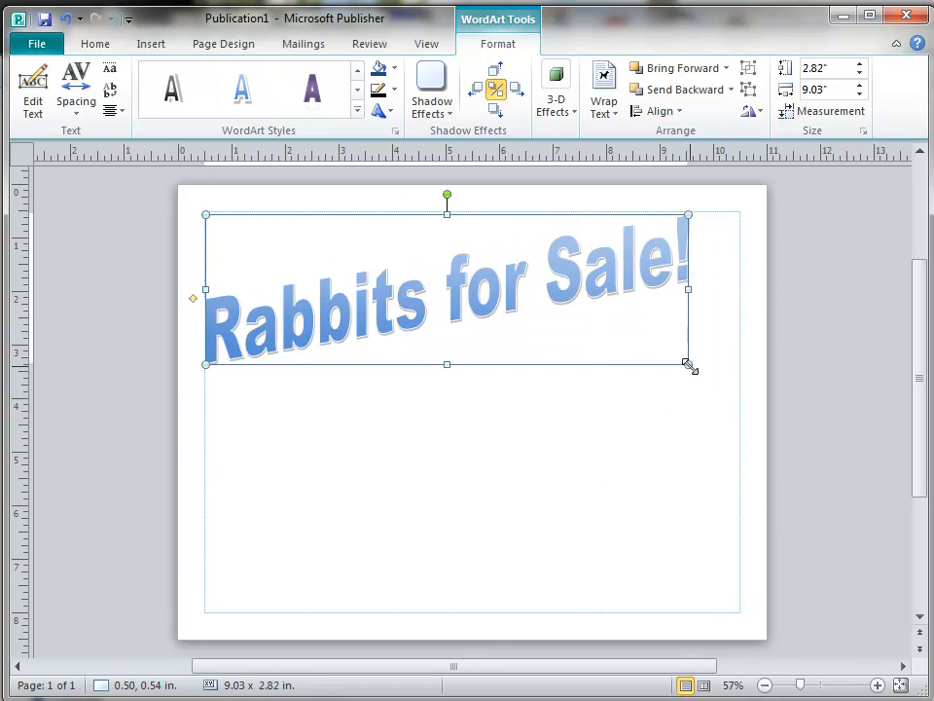
left_click(641, 426)
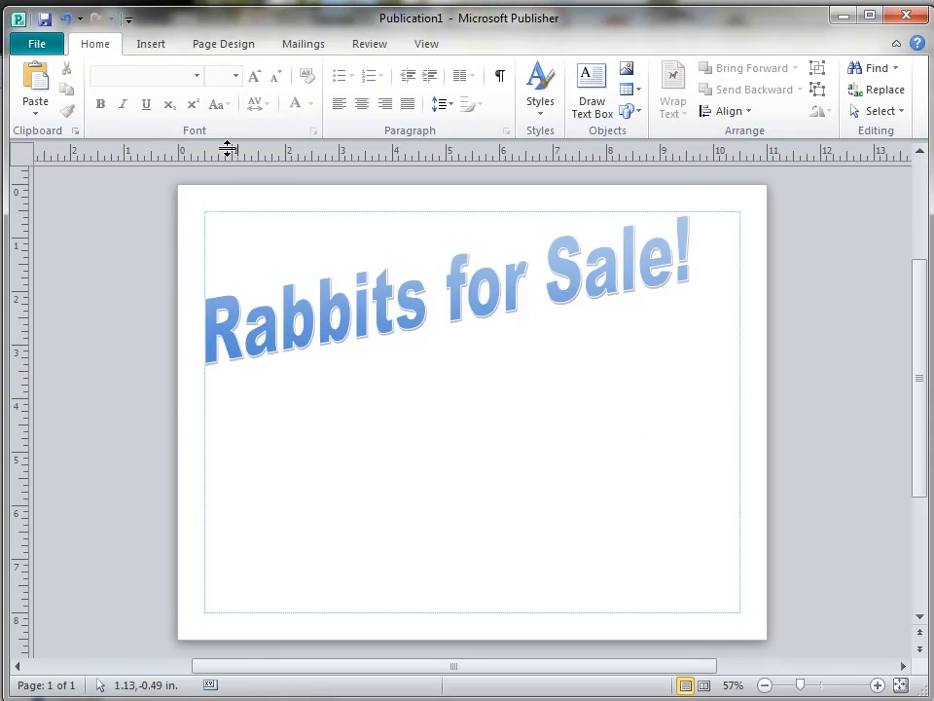
left_click(150, 45)
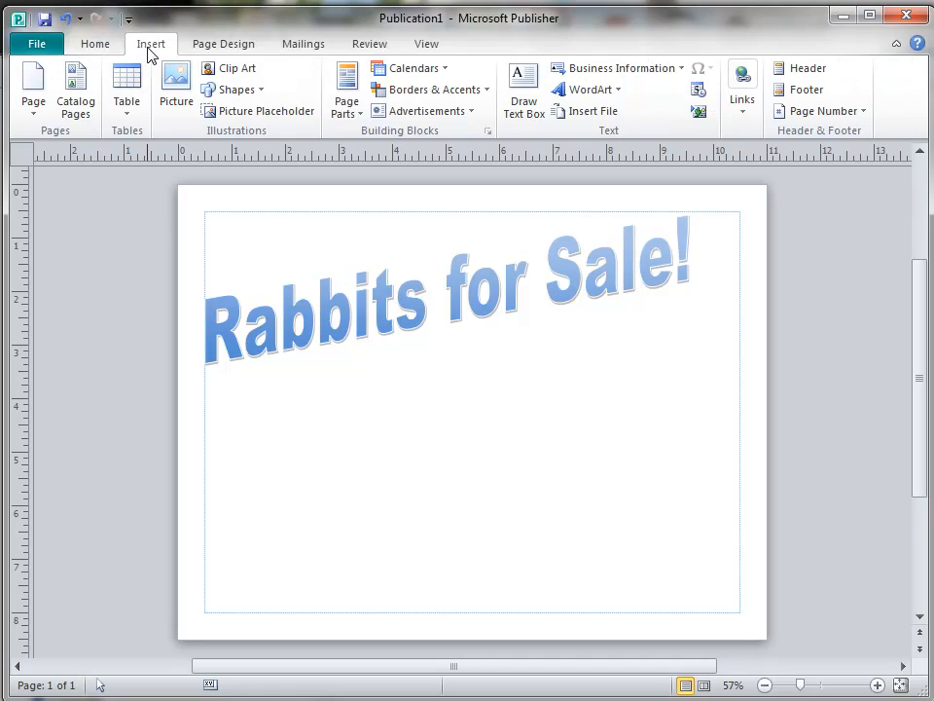
Search clip art for 'rabbit' and insert the rabbit picture beneath the title.
left_click(246, 77)
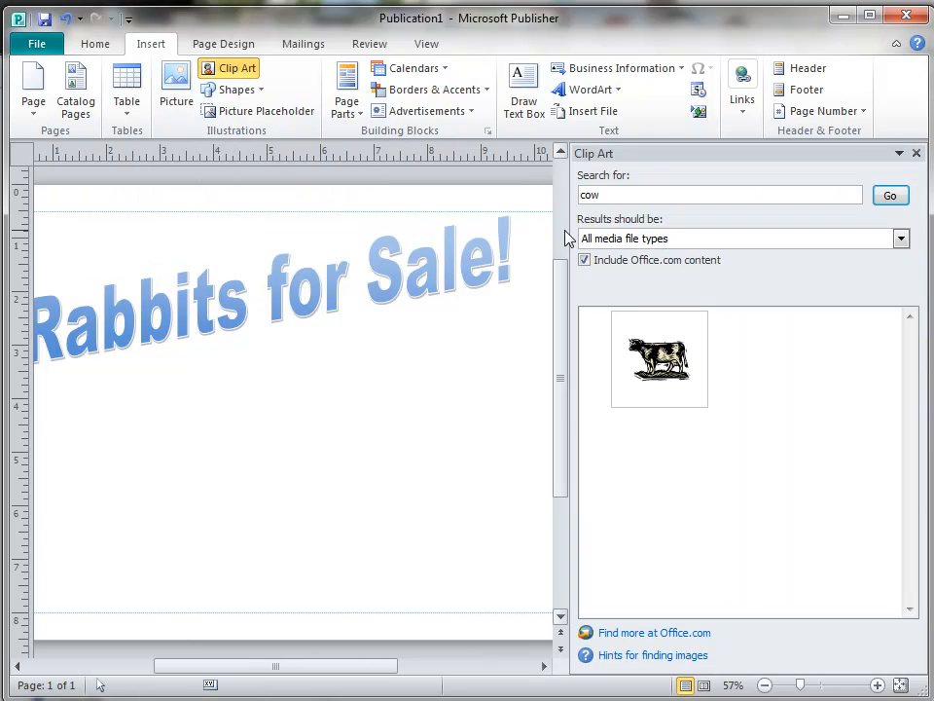
left_click(614, 199)
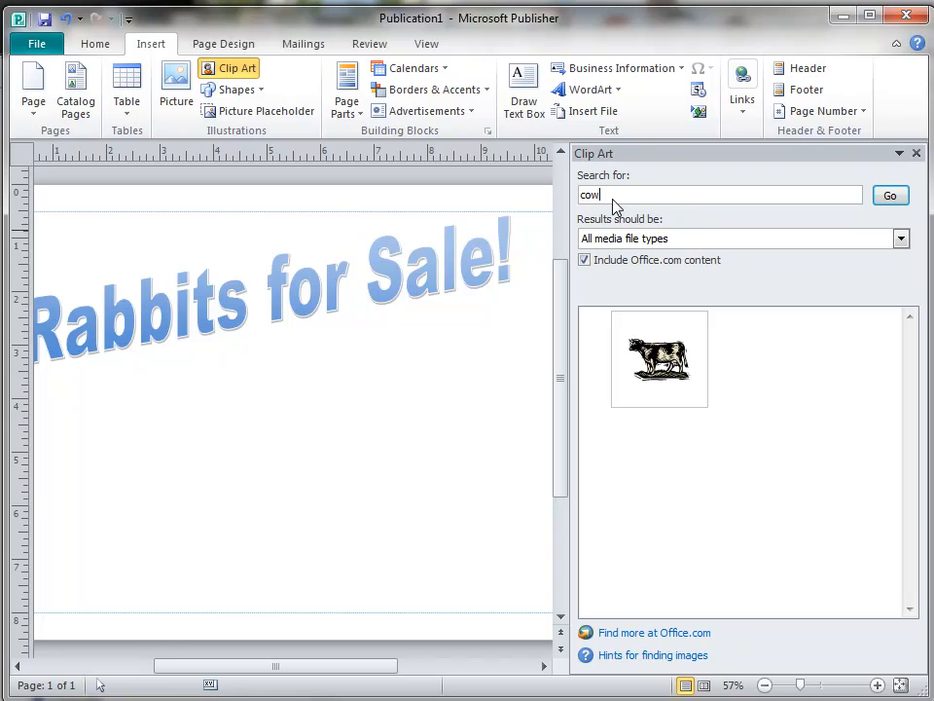
type("rabbit")
left_click(890, 199)
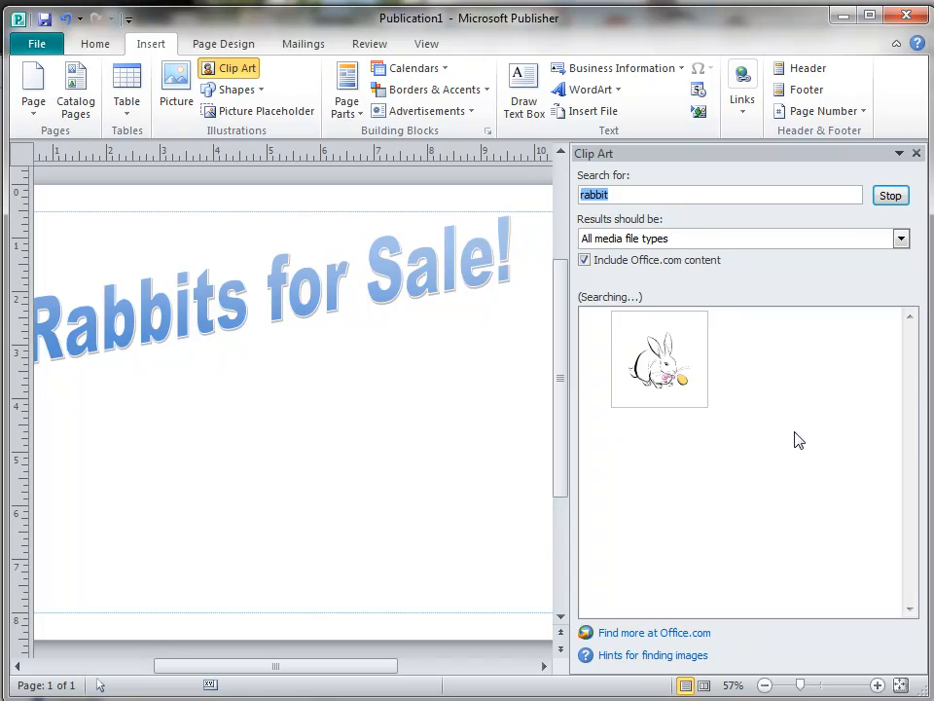
left_click(668, 375)
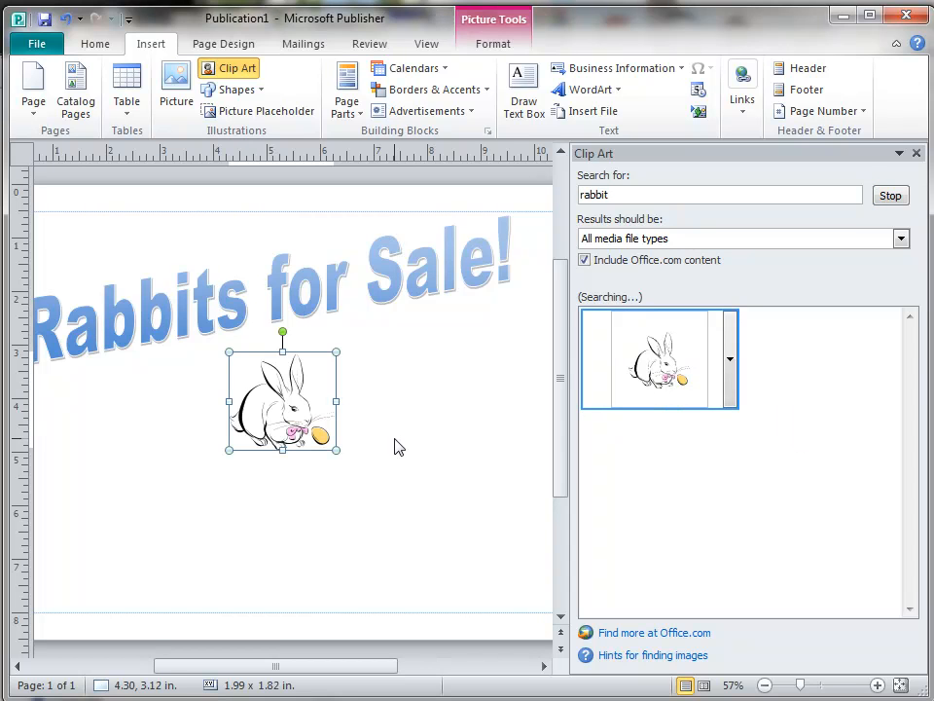
left_click(917, 154)
Move the rabbit left under the title and Ctrl+drag overlapping copies of it.
left_click_drag(455, 415, 375, 399)
left_click_drag(348, 440, 373, 520)
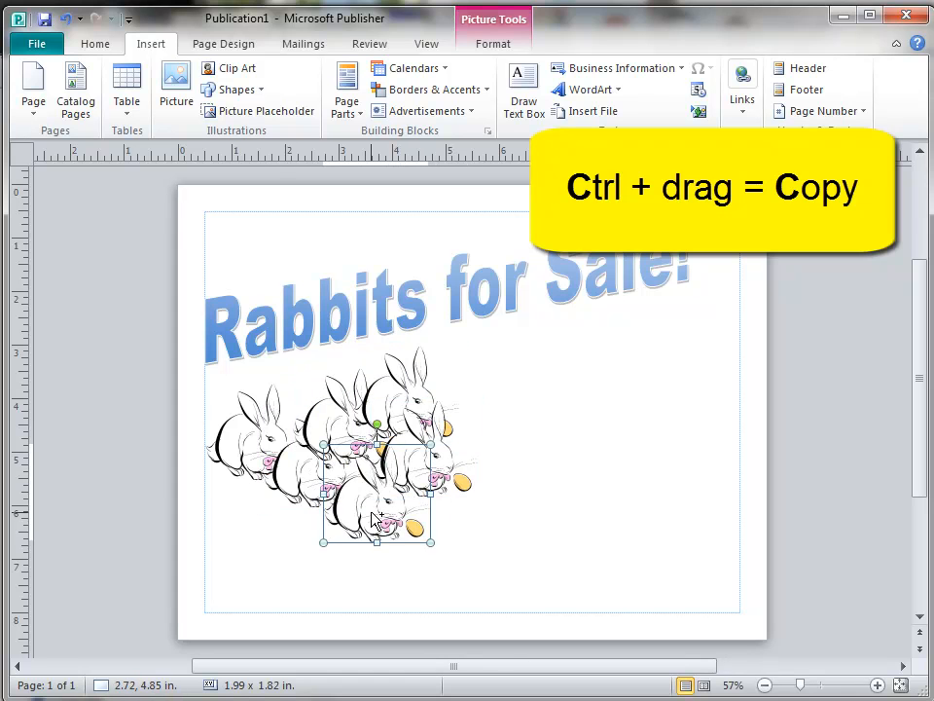
left_click(488, 533)
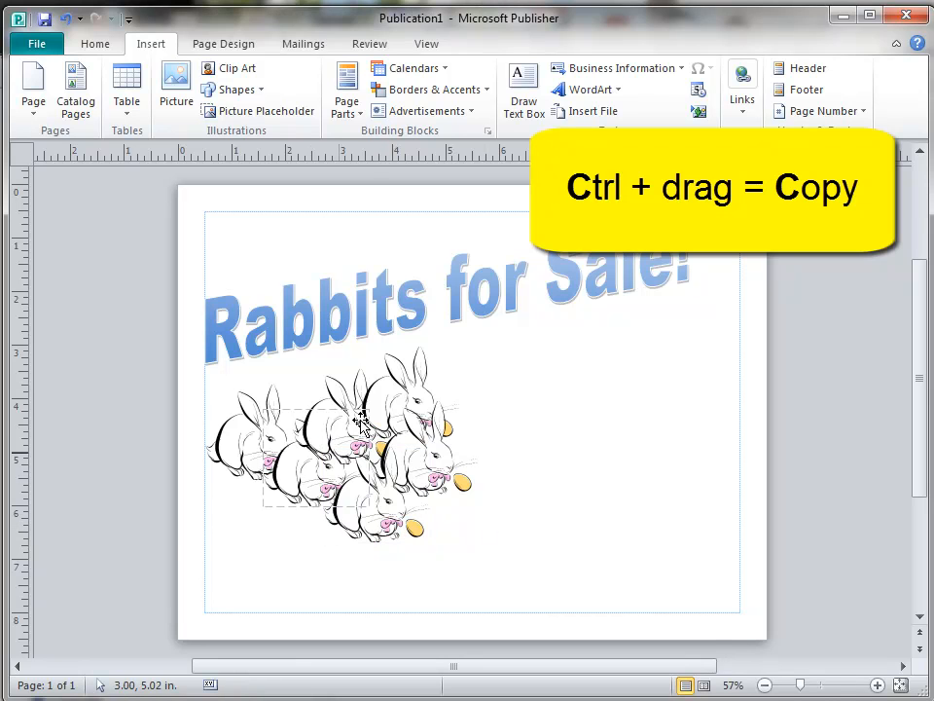
left_click(304, 497)
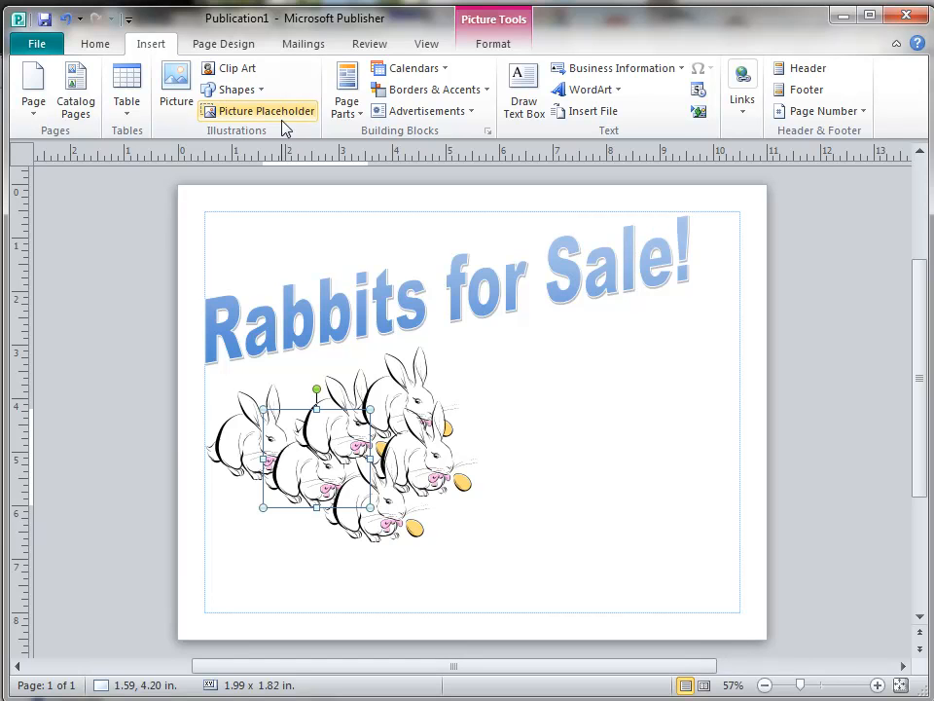
left_click(102, 47)
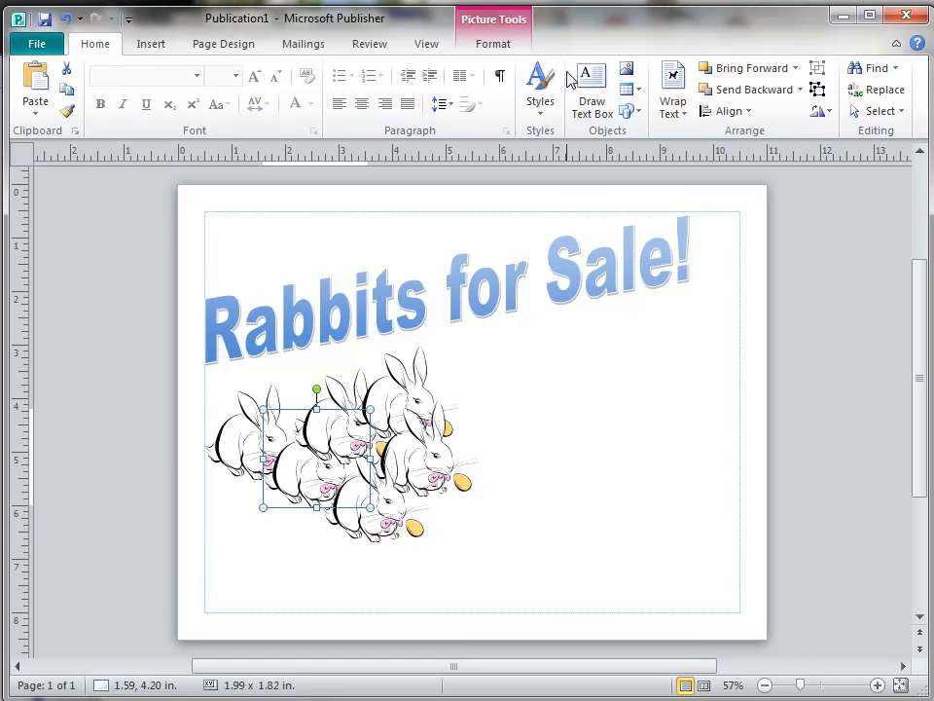
left_click(742, 70)
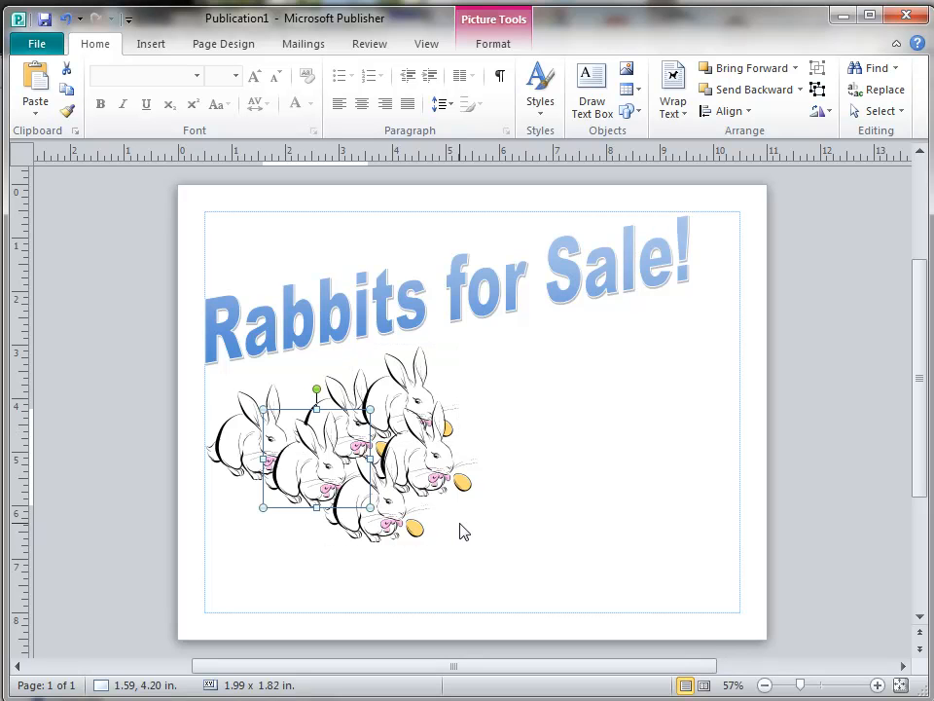
left_click(511, 474)
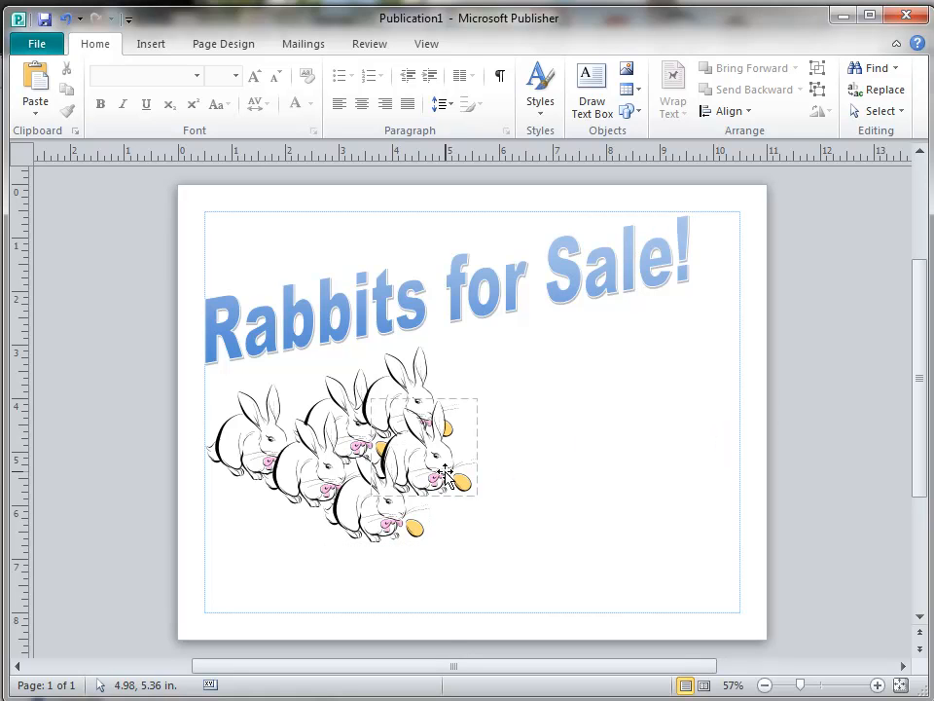
left_click_drag(445, 474, 710, 455)
left_click_drag(404, 394, 653, 392)
left_click_drag(378, 511, 663, 501)
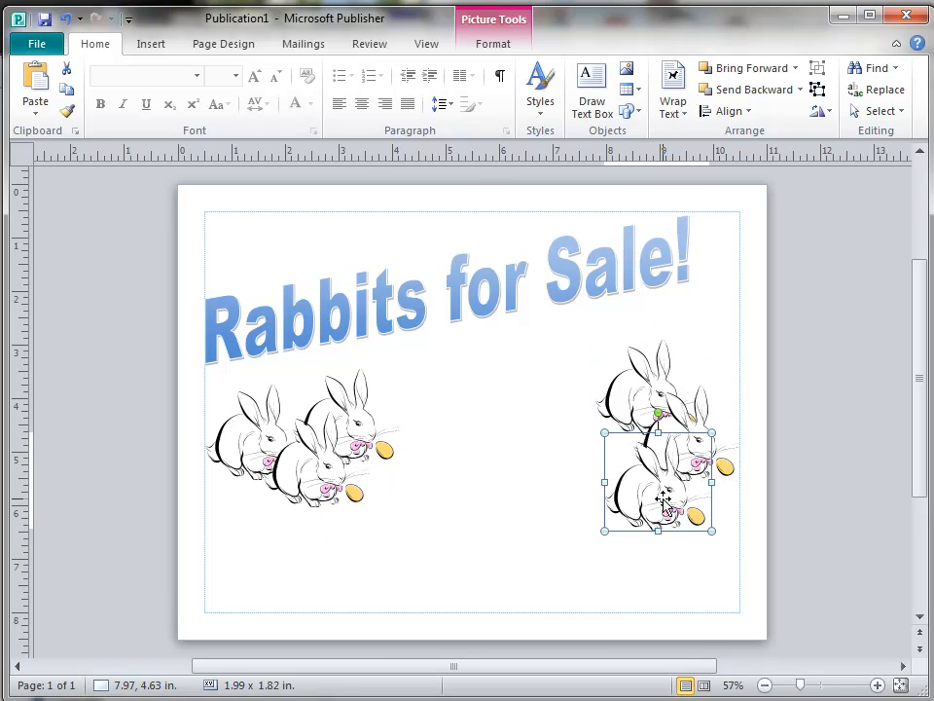
left_click(66, 19)
left_click(66, 18)
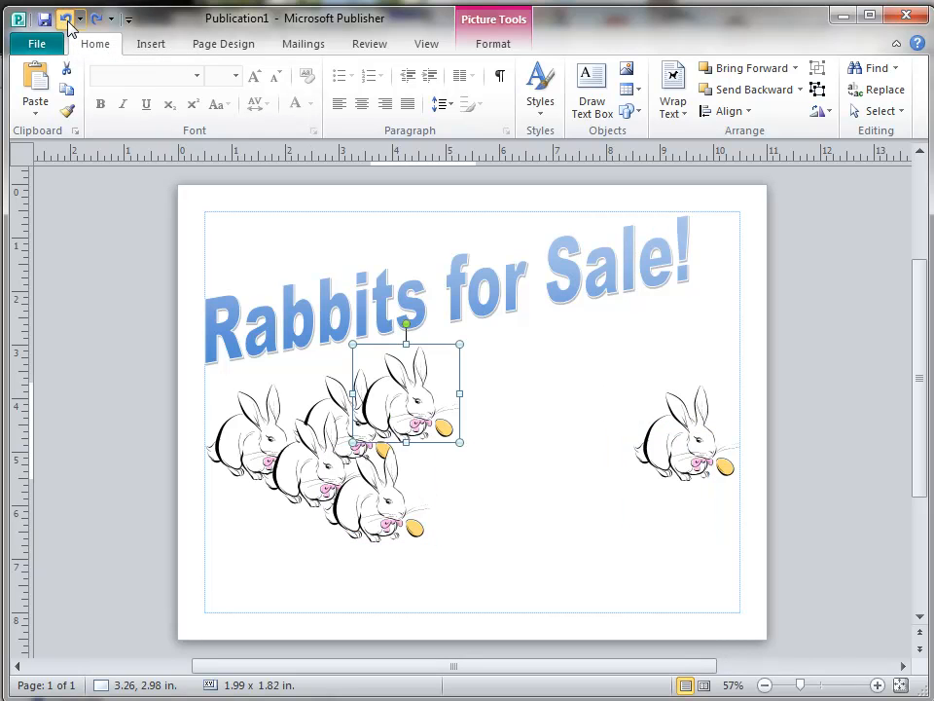
left_click(65, 19)
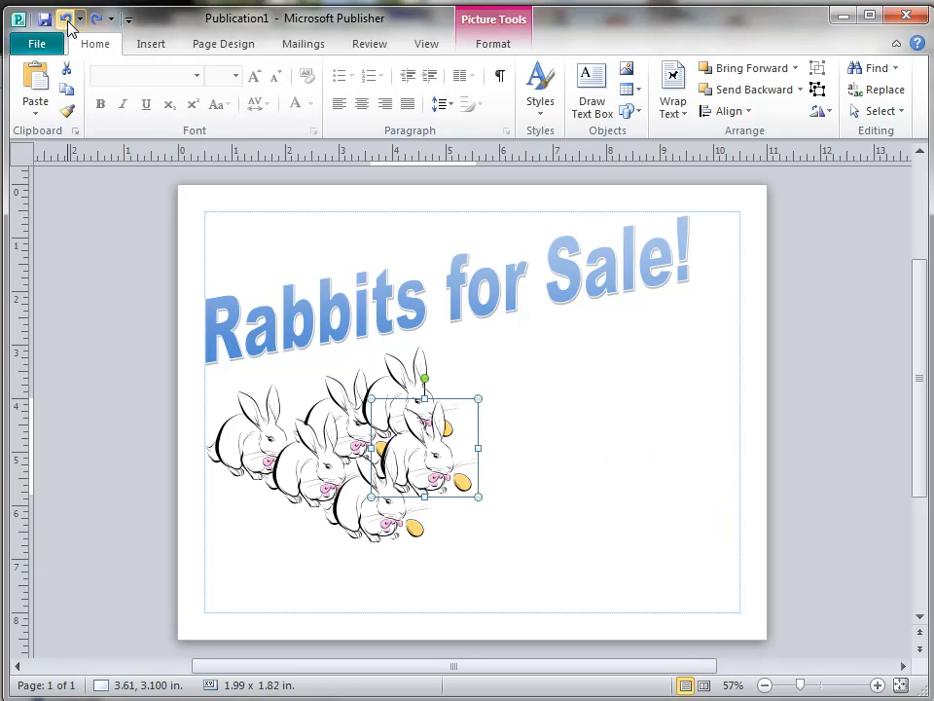
left_click(553, 487)
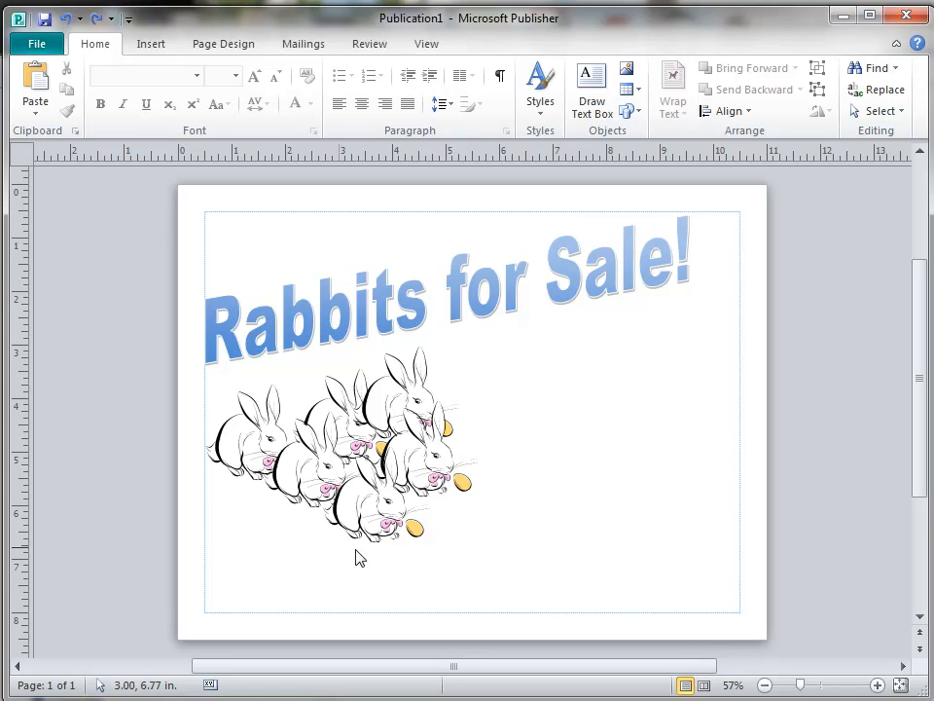
left_click_drag(523, 555, 170, 331)
Drag a selection marquee around all the rabbit clip-art pictures.
left_click_drag(170, 331, 170, 331)
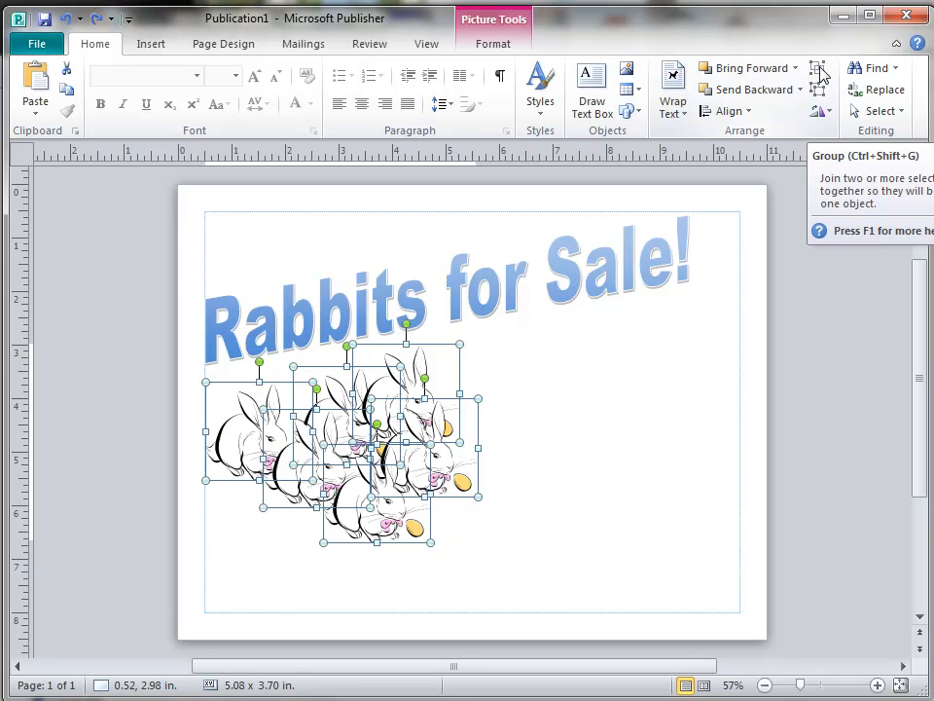
Group the rabbit pictures and drag the group to the right half of the page.
left_click(819, 71)
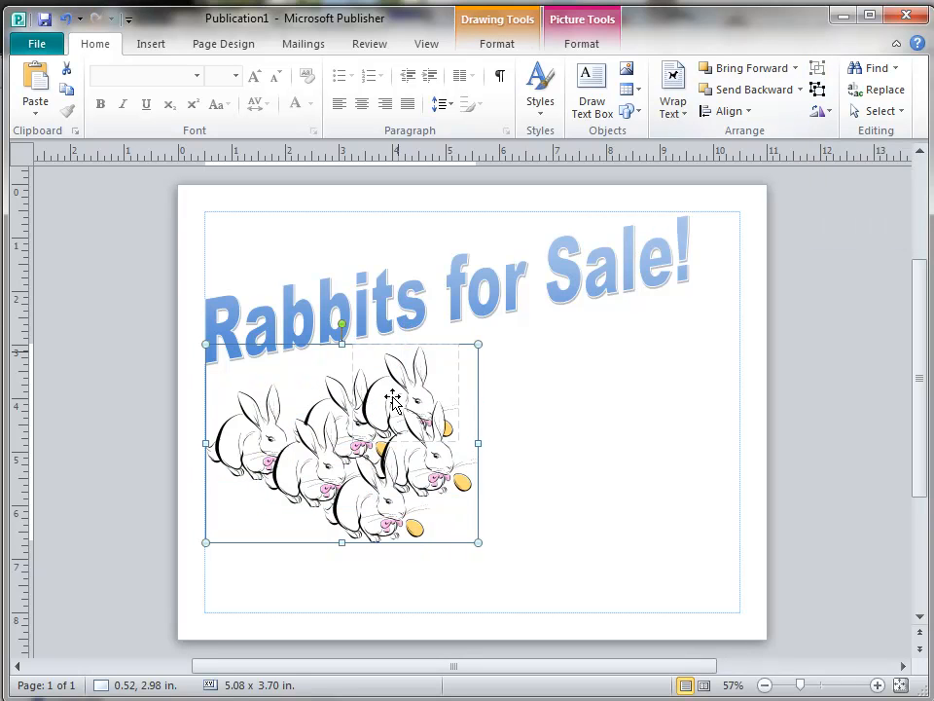
left_click(428, 370)
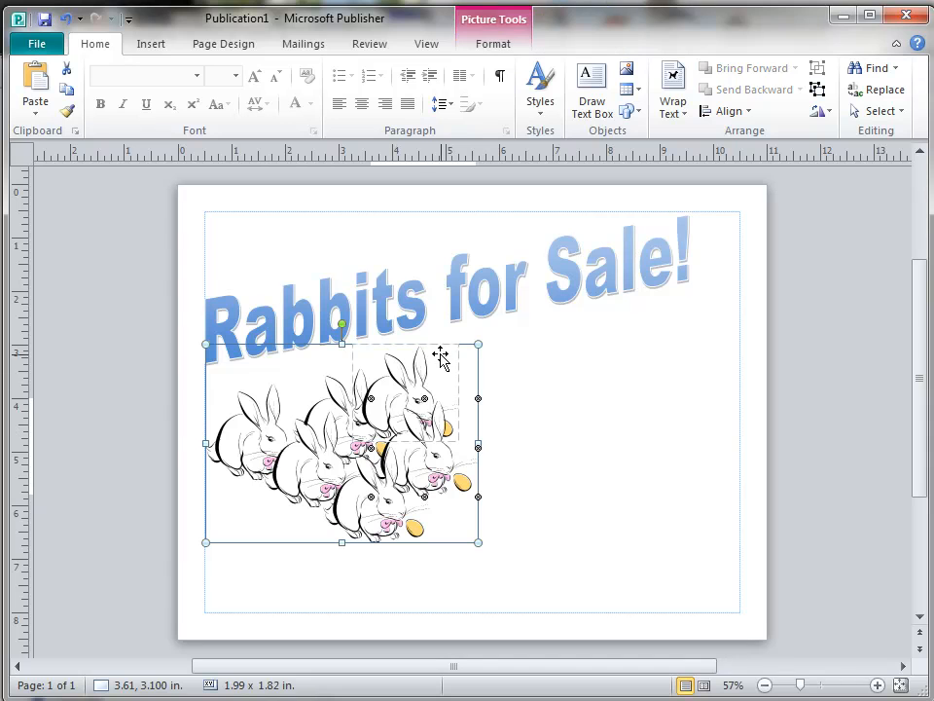
left_click(478, 378)
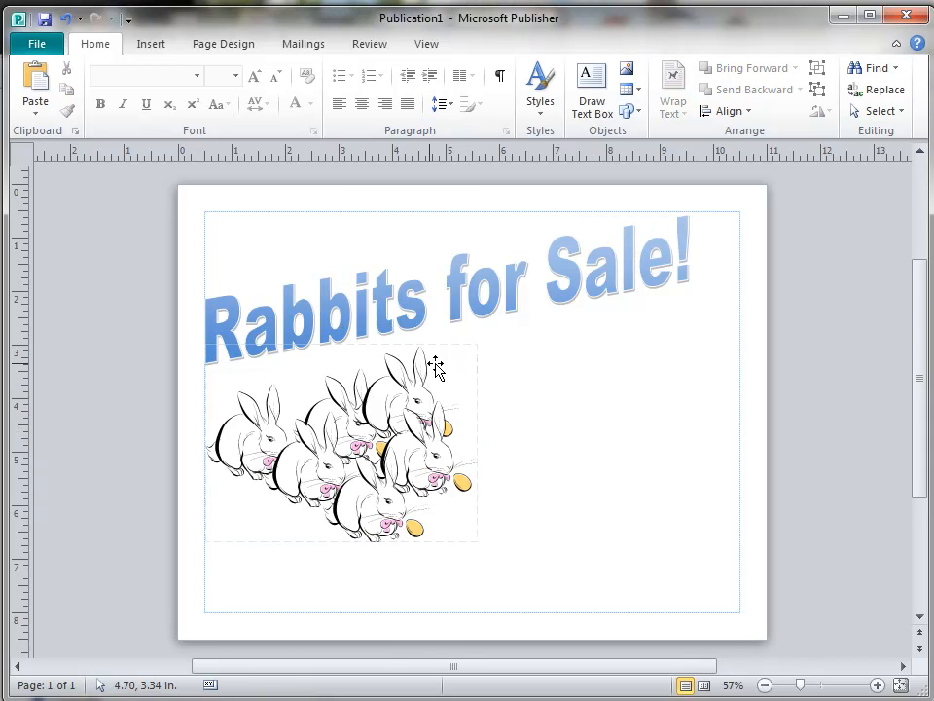
left_click(478, 376)
left_click_drag(478, 370, 735, 372)
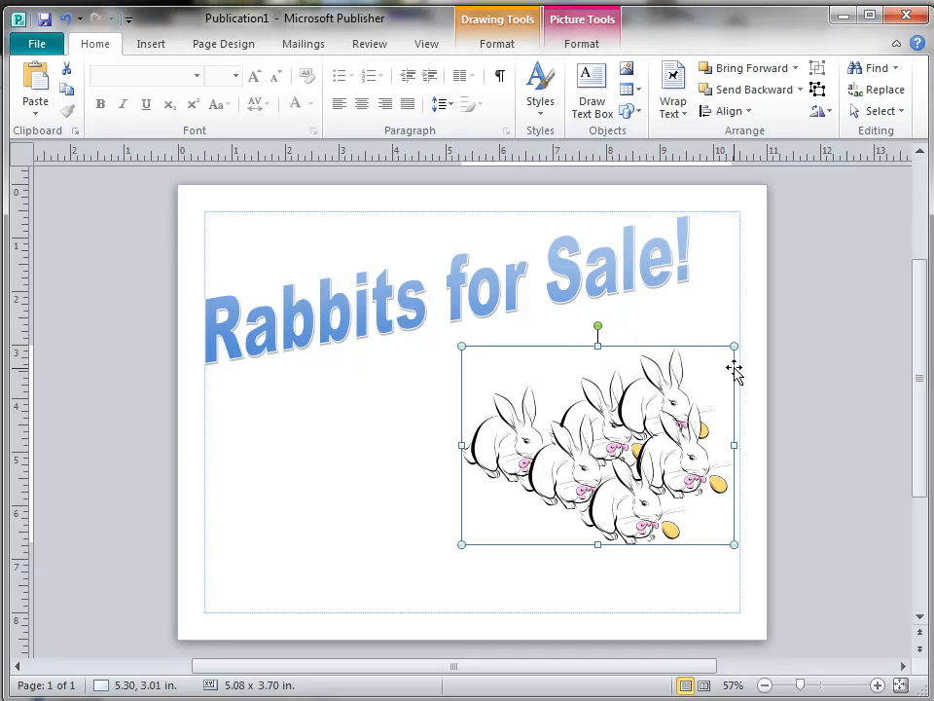
Flip the rabbit group horizontally and raise it under the end of the title.
left_click(831, 114)
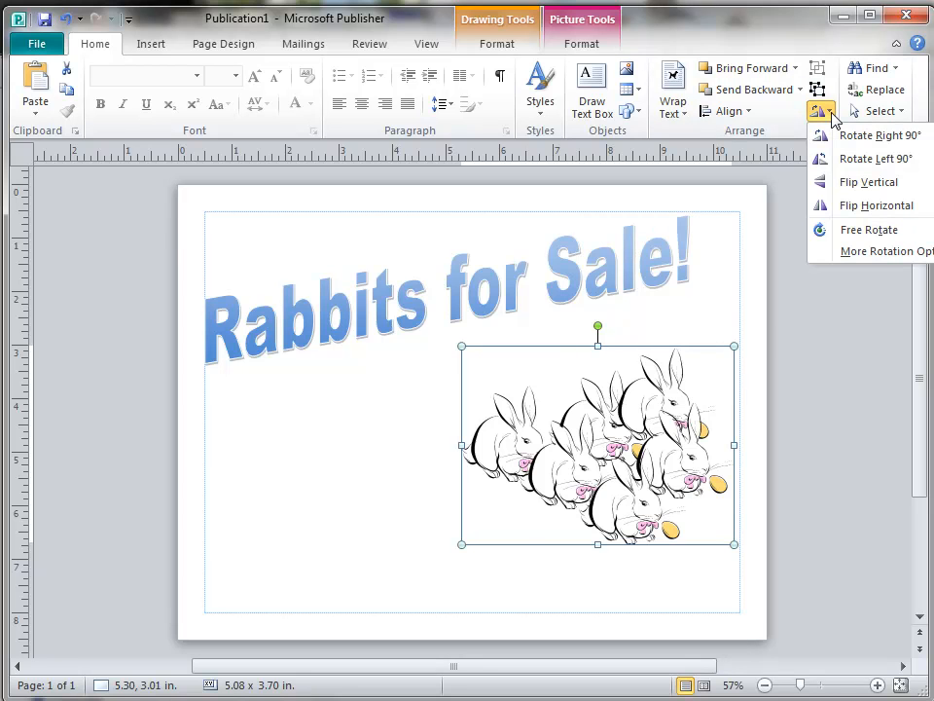
left_click(843, 208)
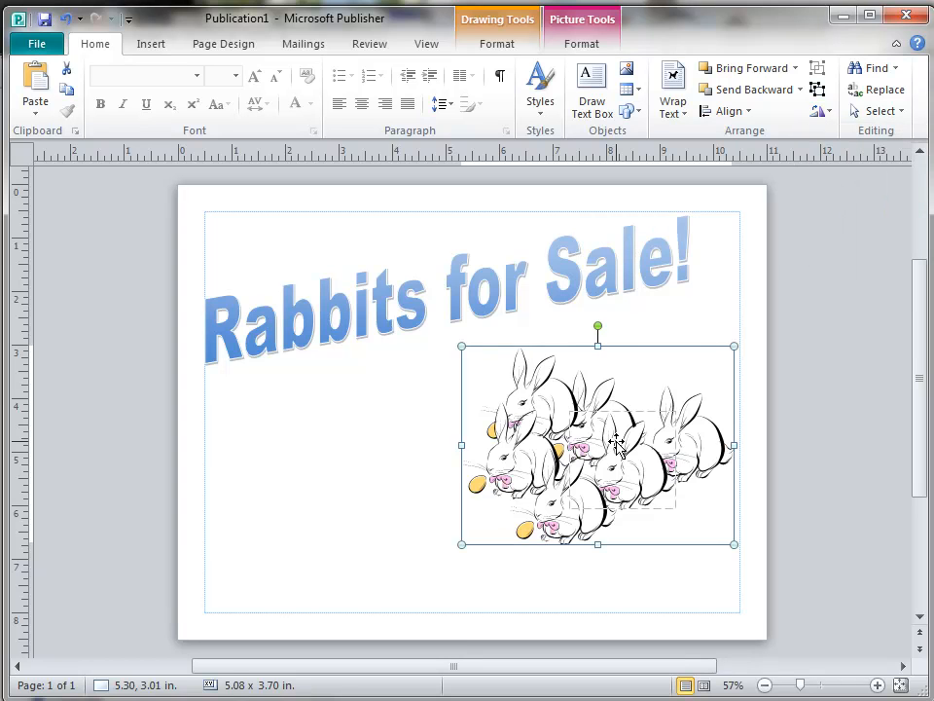
left_click_drag(617, 443, 624, 398)
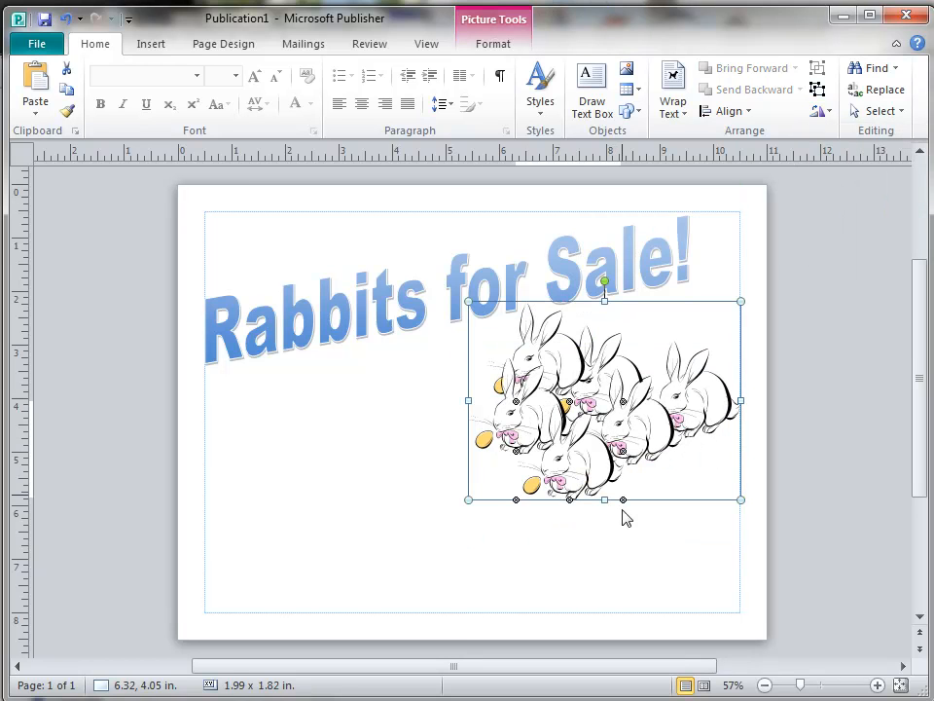
left_click(636, 552)
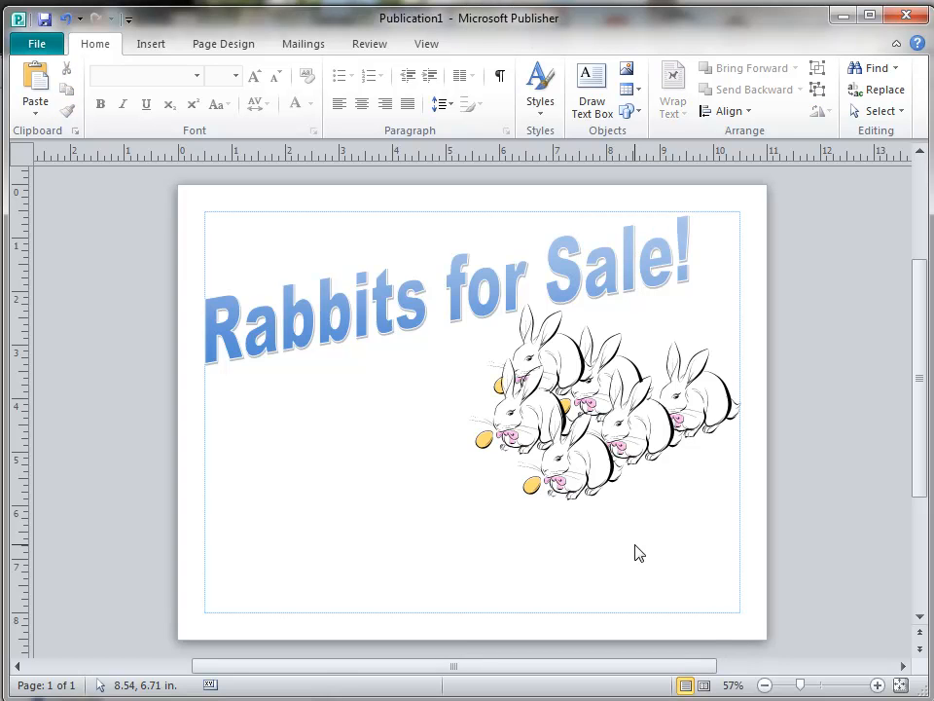
left_click(151, 46)
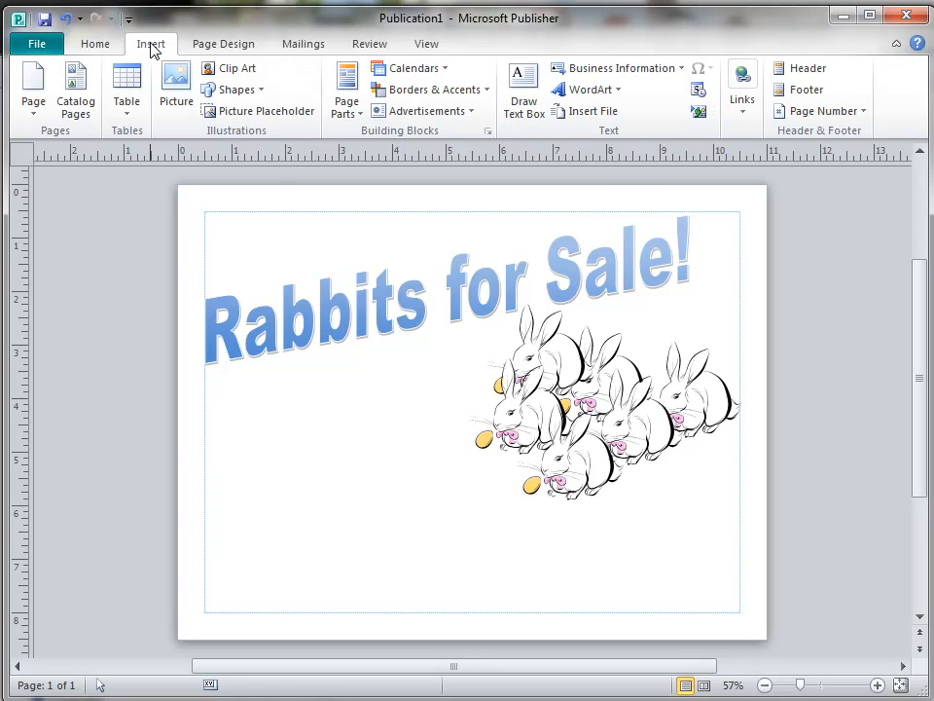
Draw a right block arrow along the bottom, sized 10.11 x 2.84 in with a slimmer shaft.
left_click(261, 91)
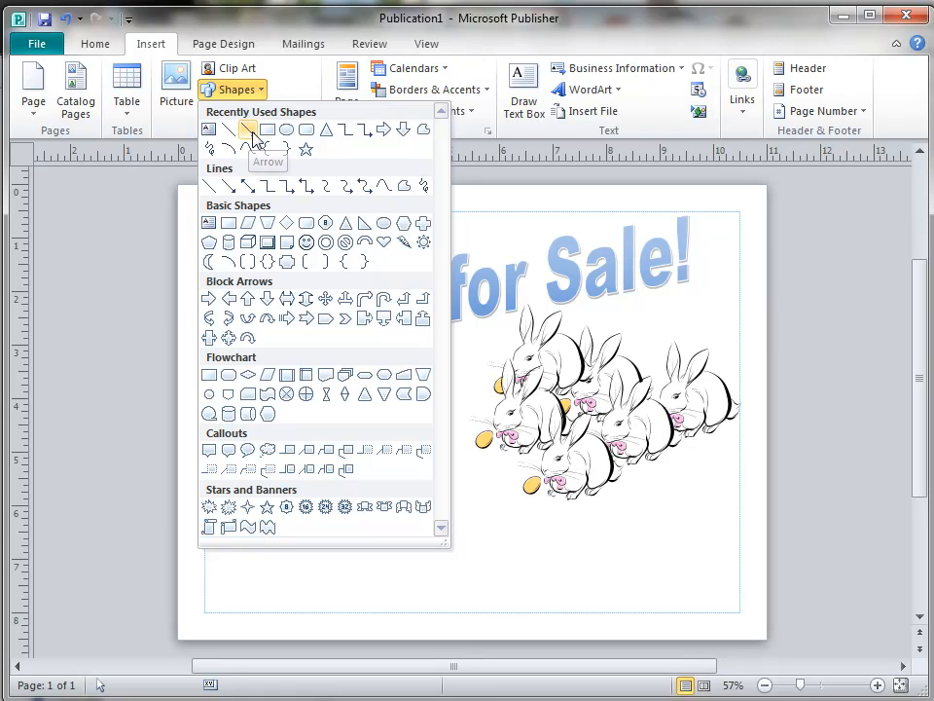
left_click(207, 301)
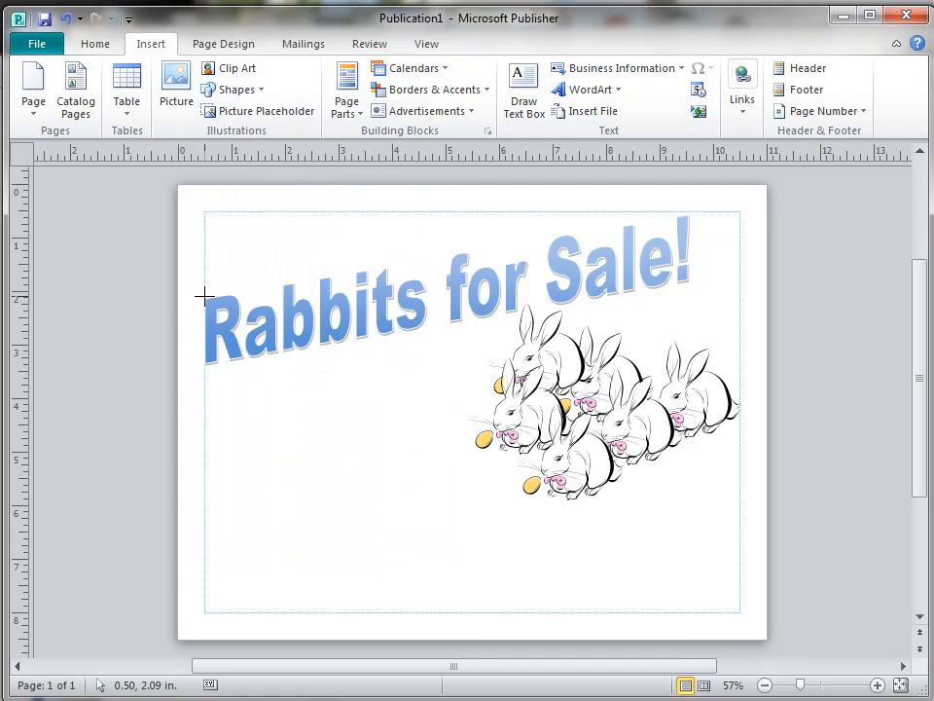
mouse_move(200, 494)
left_mouse_down()
mouse_move(267, 542)
mouse_move(437, 612)
left_mouse_up()
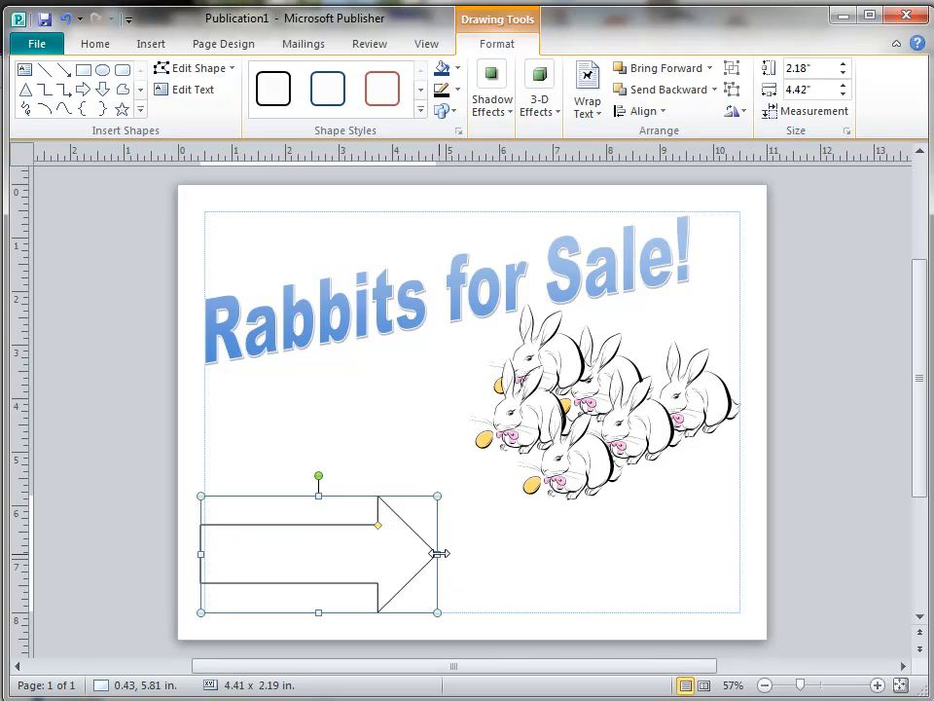
left_click_drag(439, 553, 653, 551)
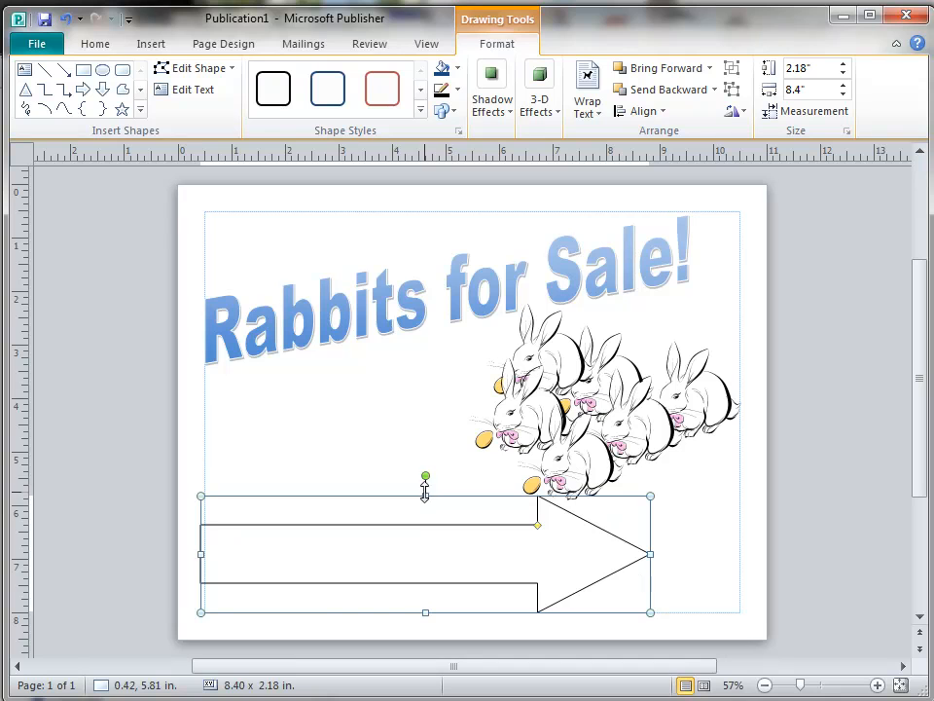
left_click_drag(426, 474, 423, 442)
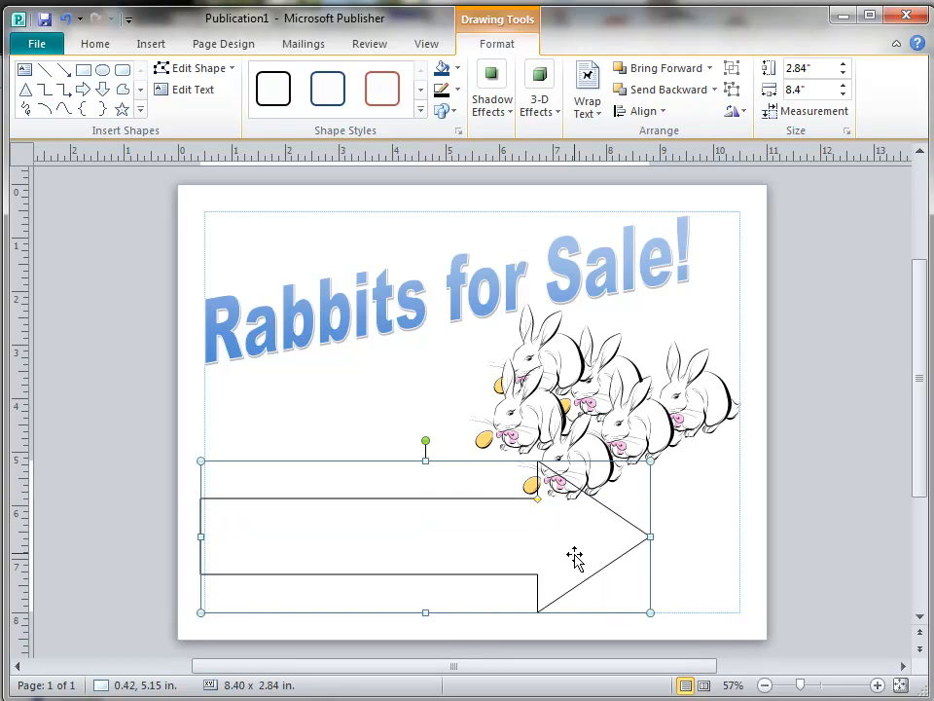
left_click_drag(651, 536, 744, 547)
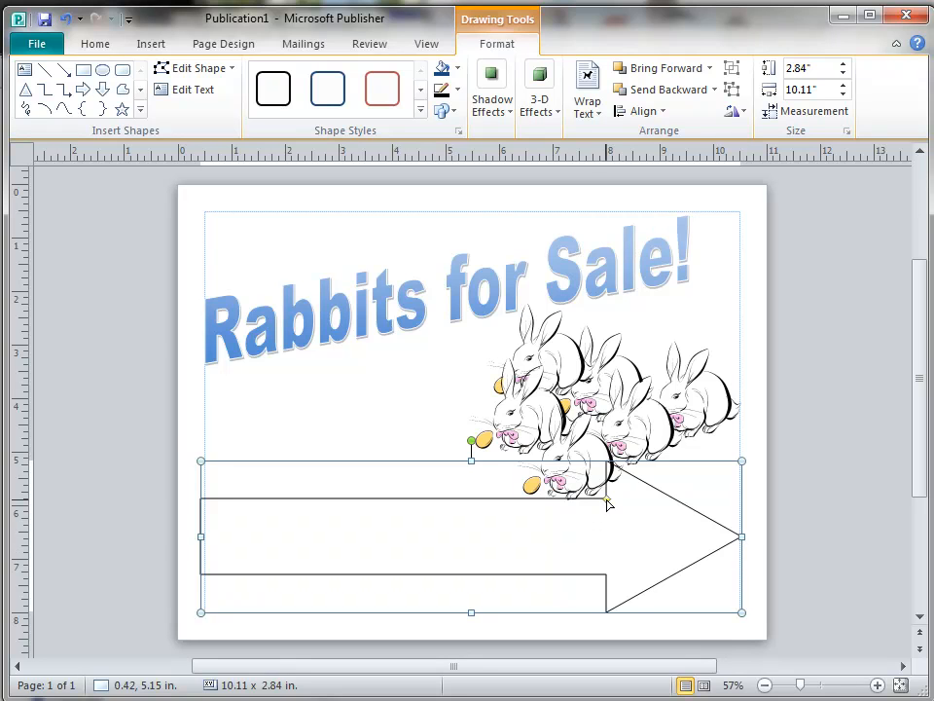
mouse_move(608, 502)
left_mouse_down()
mouse_move(638, 513)
mouse_move(619, 500)
left_mouse_up()
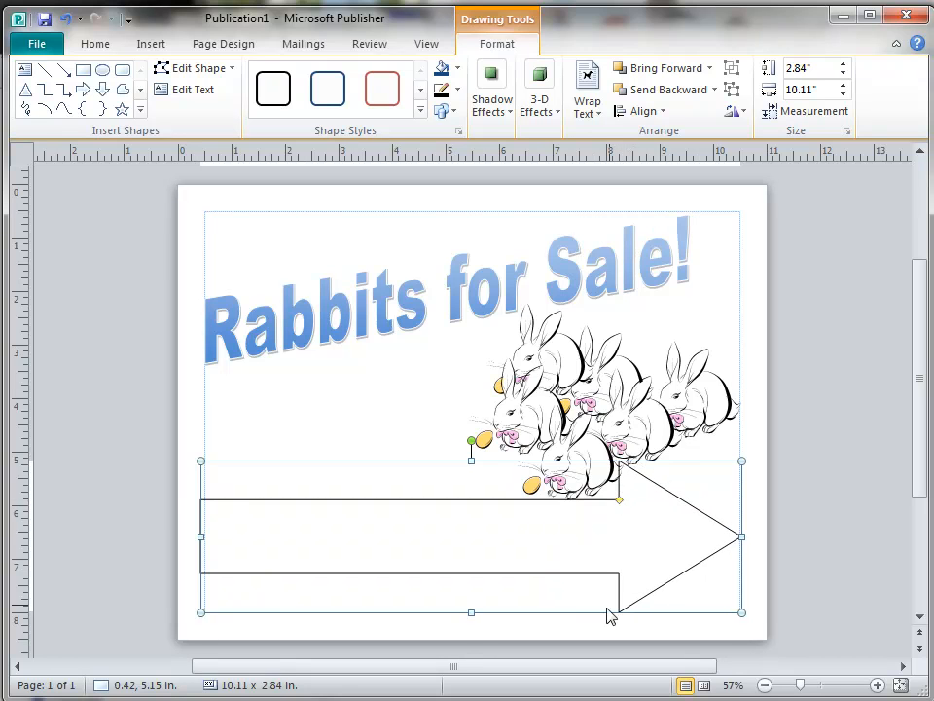
Fill the block arrow with orange from the Standard colour hexagon in Format AutoShape.
right_click(623, 553)
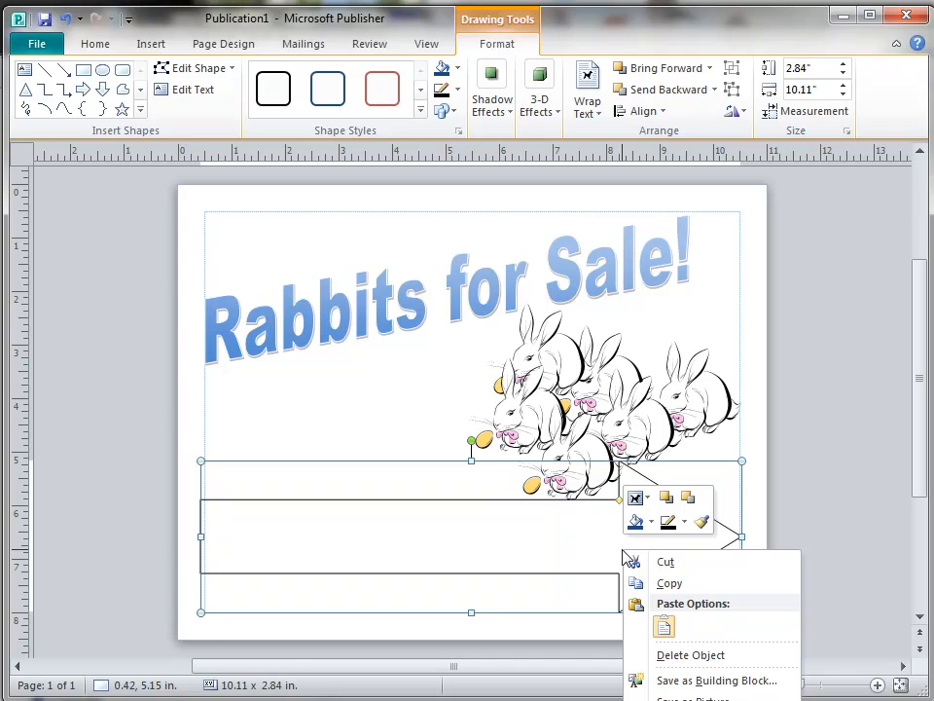
left_click(584, 539)
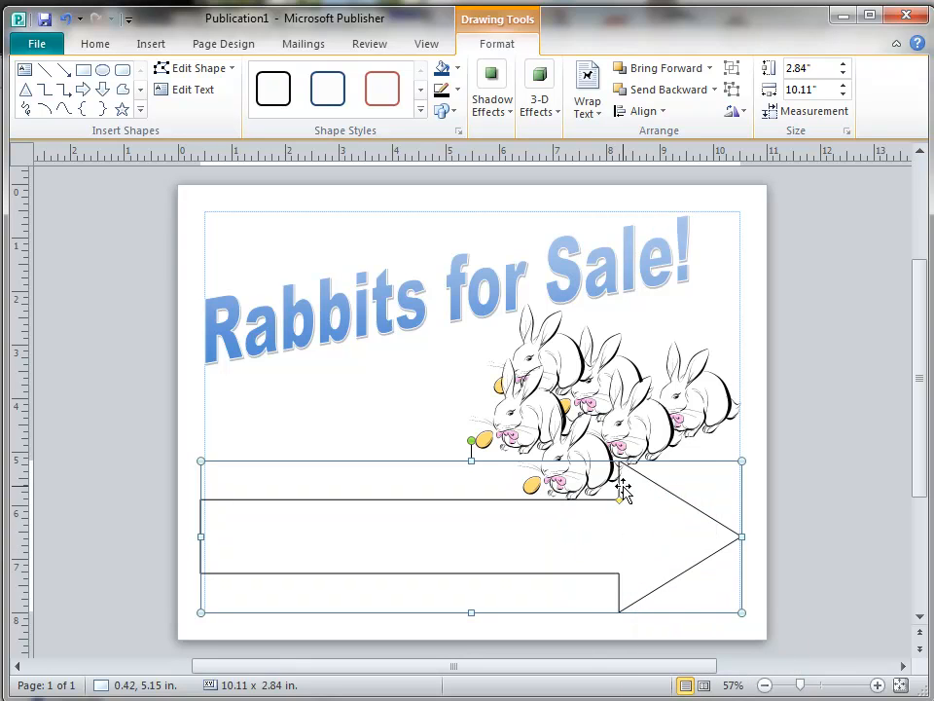
right_click(632, 478)
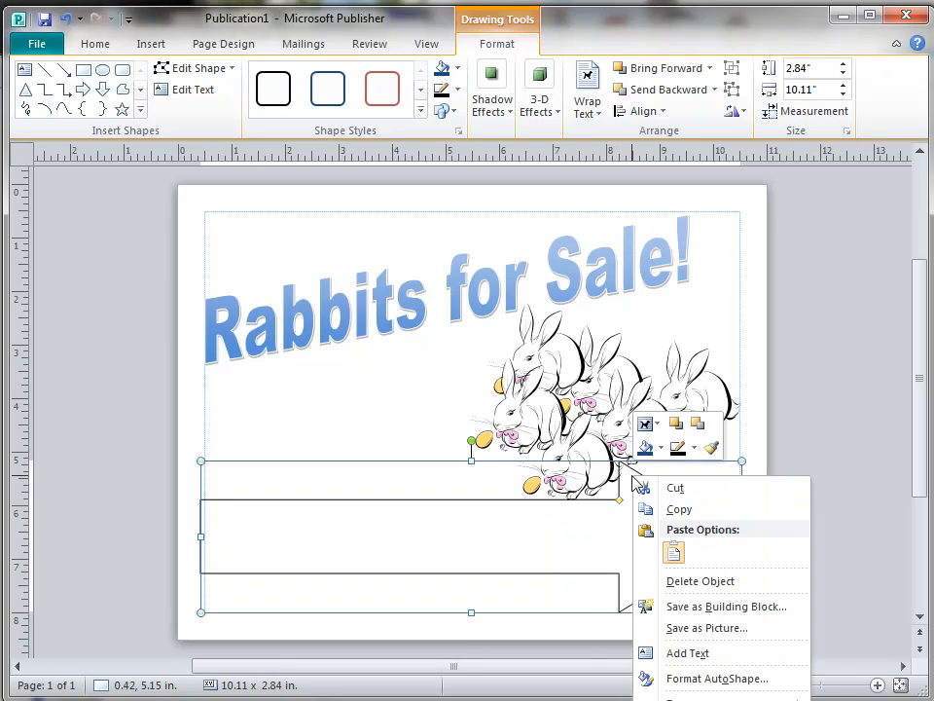
left_click(697, 678)
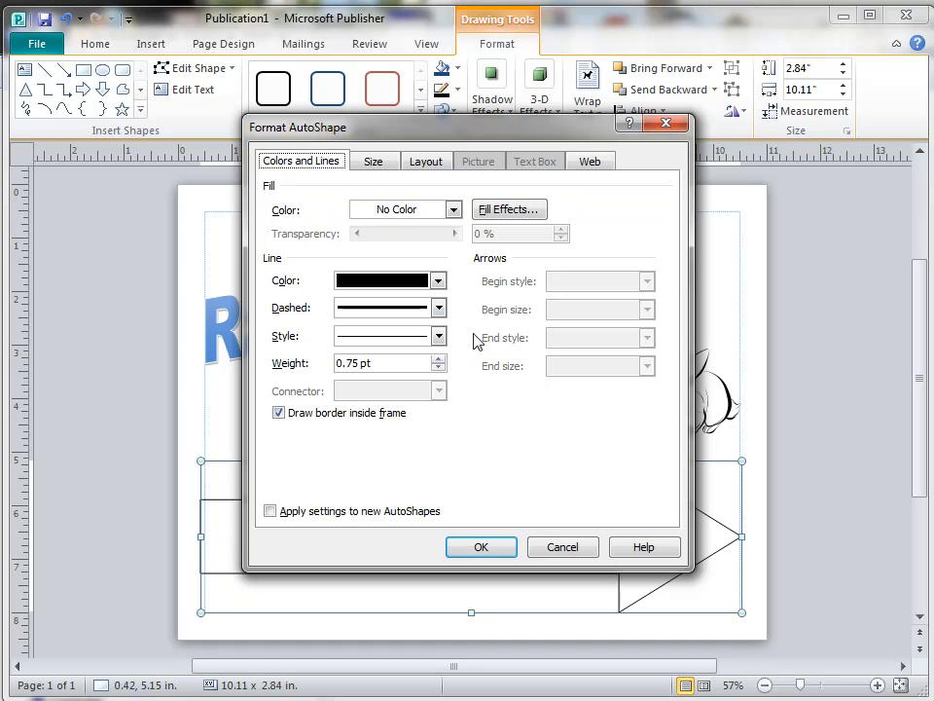
left_click(454, 210)
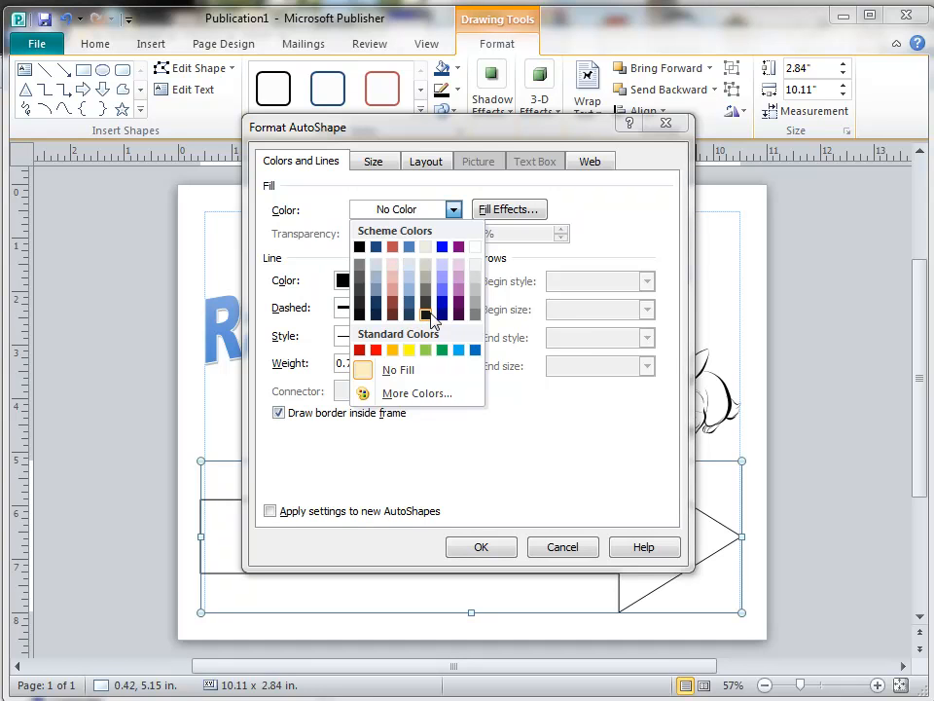
left_click(409, 395)
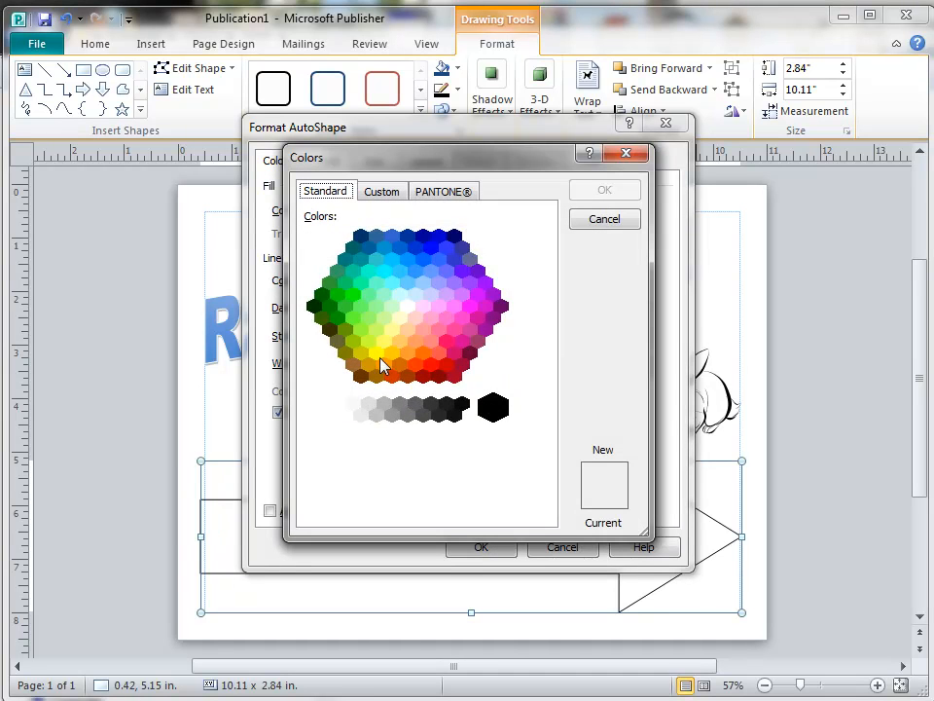
left_click(384, 365)
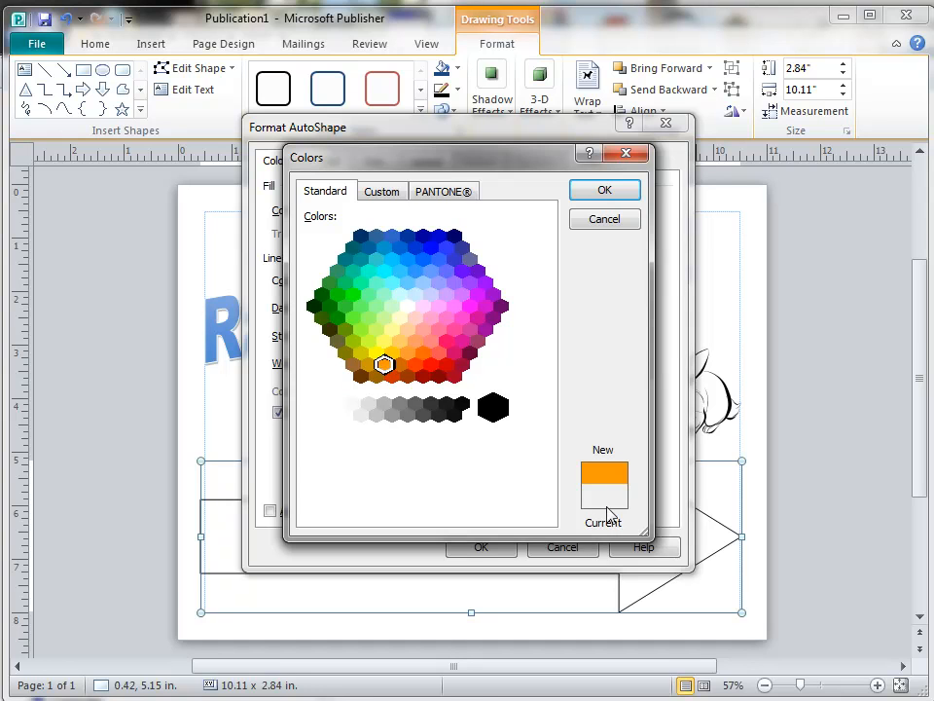
left_click(415, 343)
left_click(390, 331)
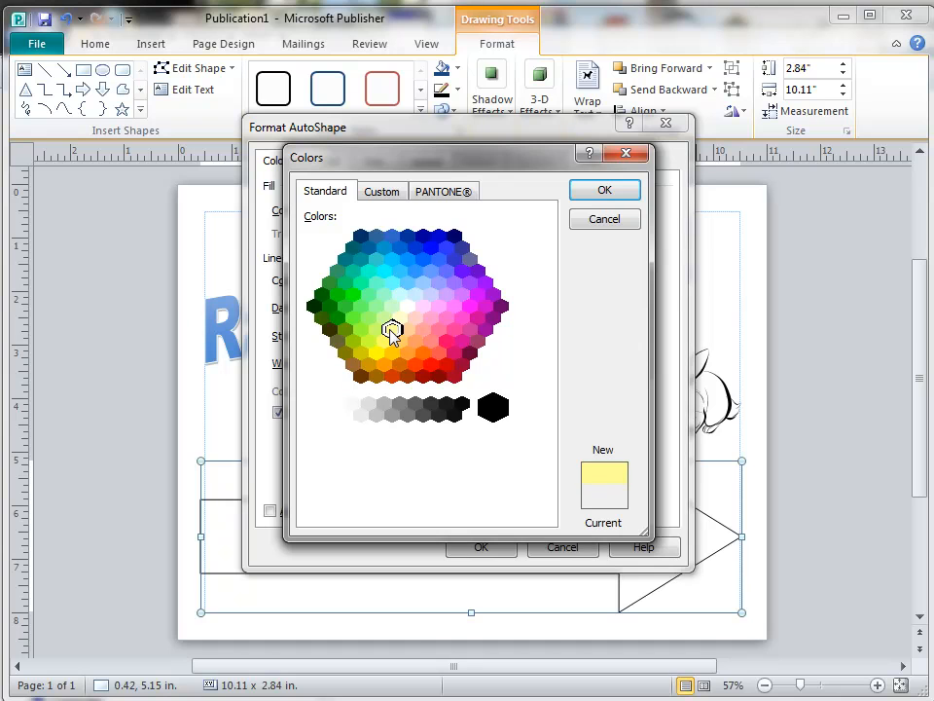
left_click(383, 365)
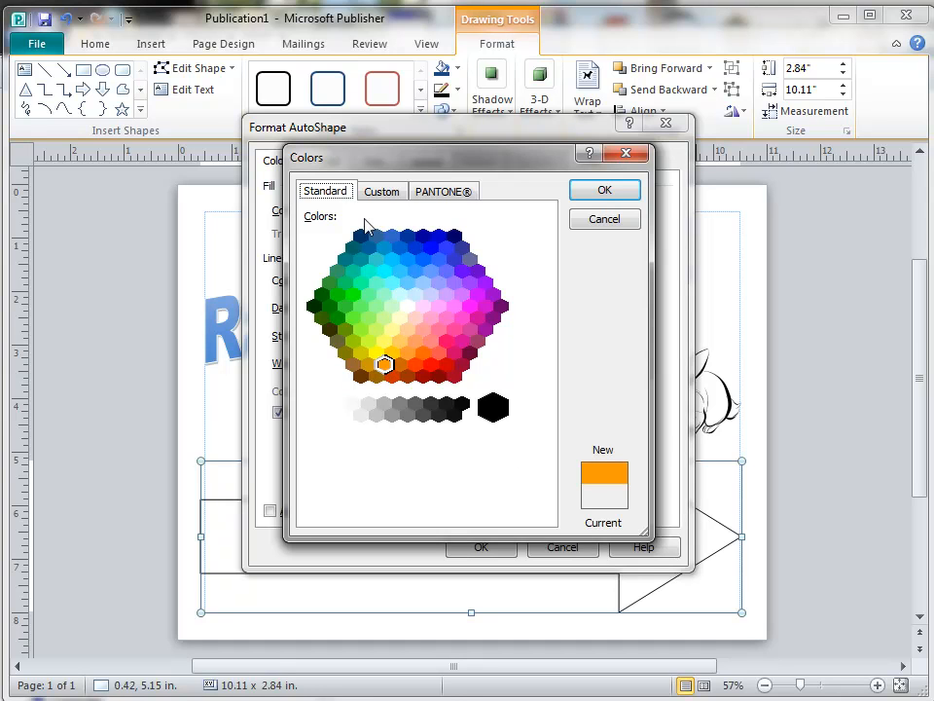
left_click(605, 193)
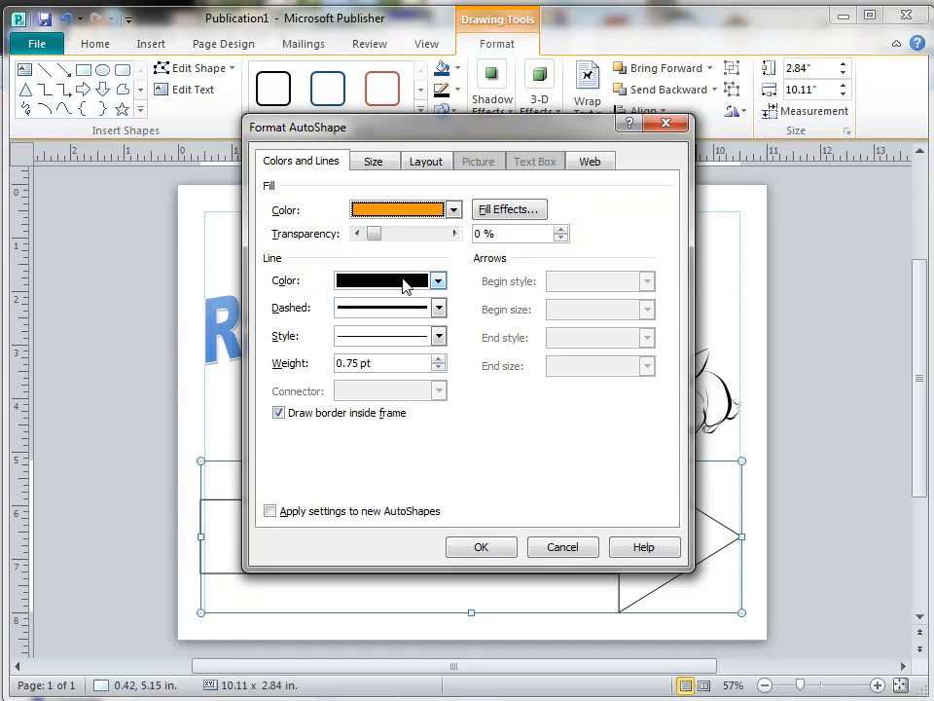
left_click(483, 547)
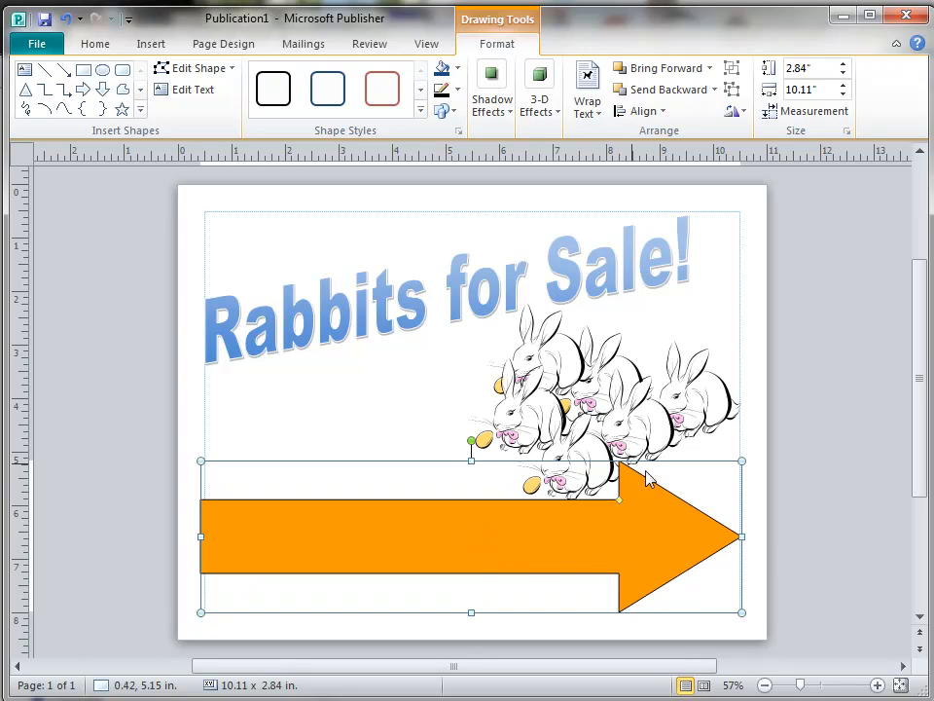
Set the arrow's outline colour to the same orange as its fill.
right_click(433, 484)
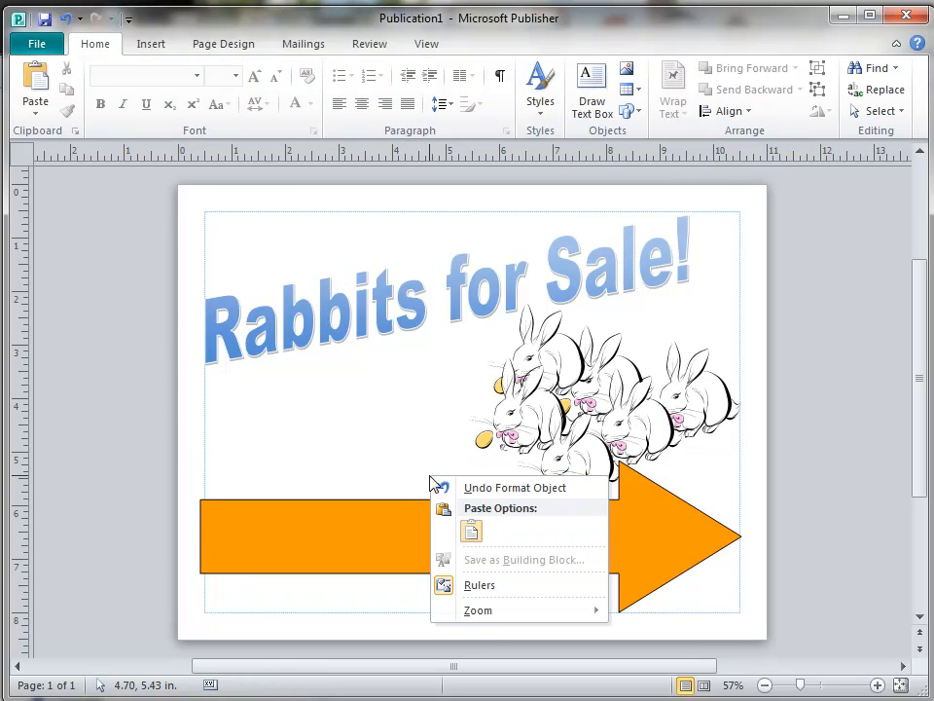
key("Escape")
right_click(637, 493)
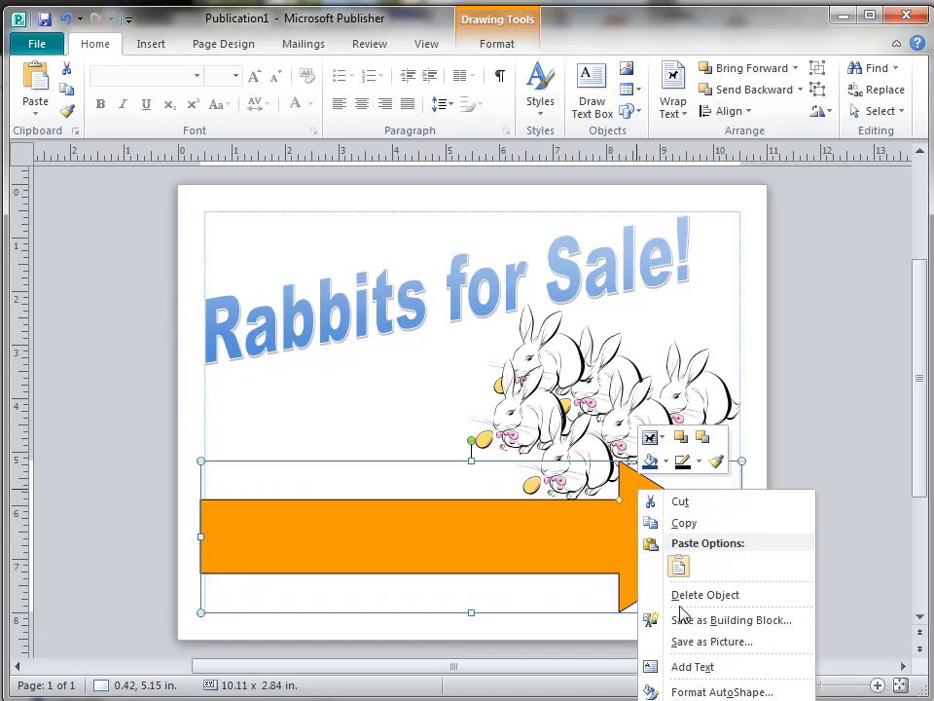
left_click(682, 691)
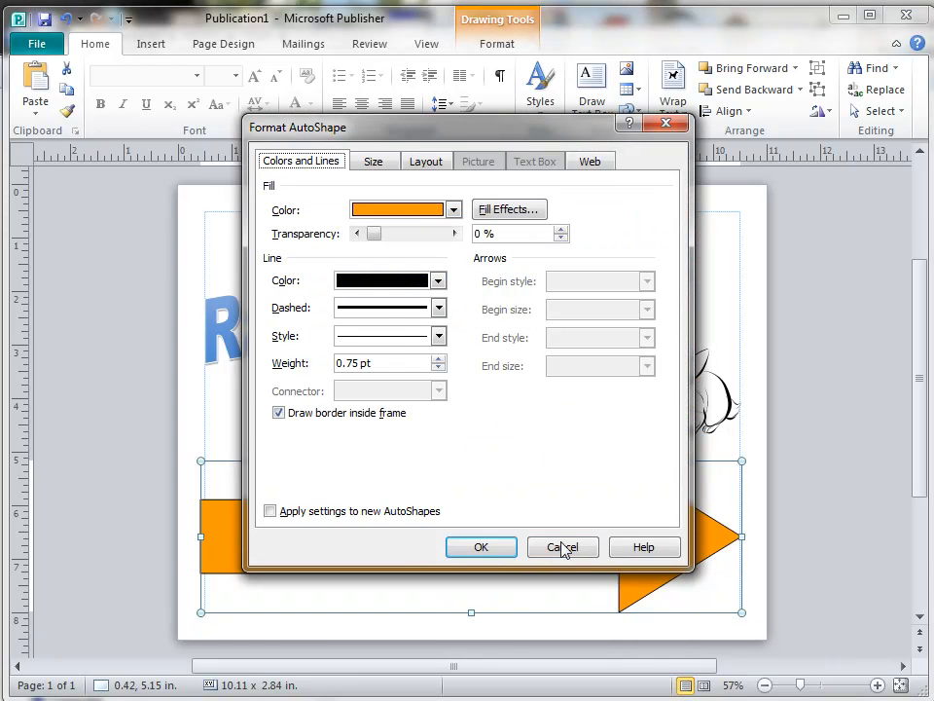
left_click(439, 281)
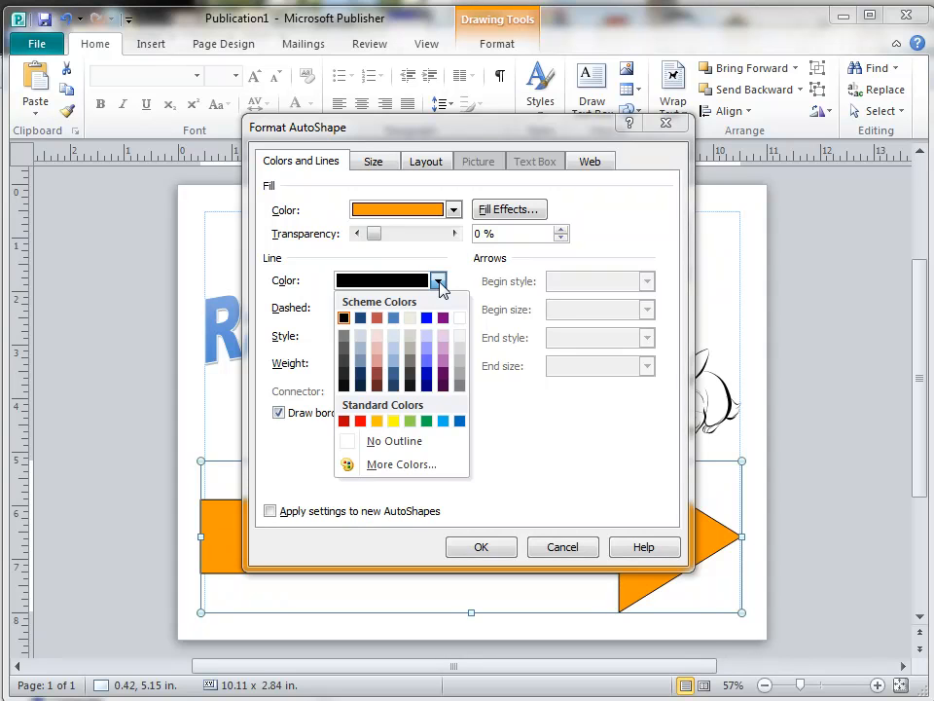
left_click(406, 467)
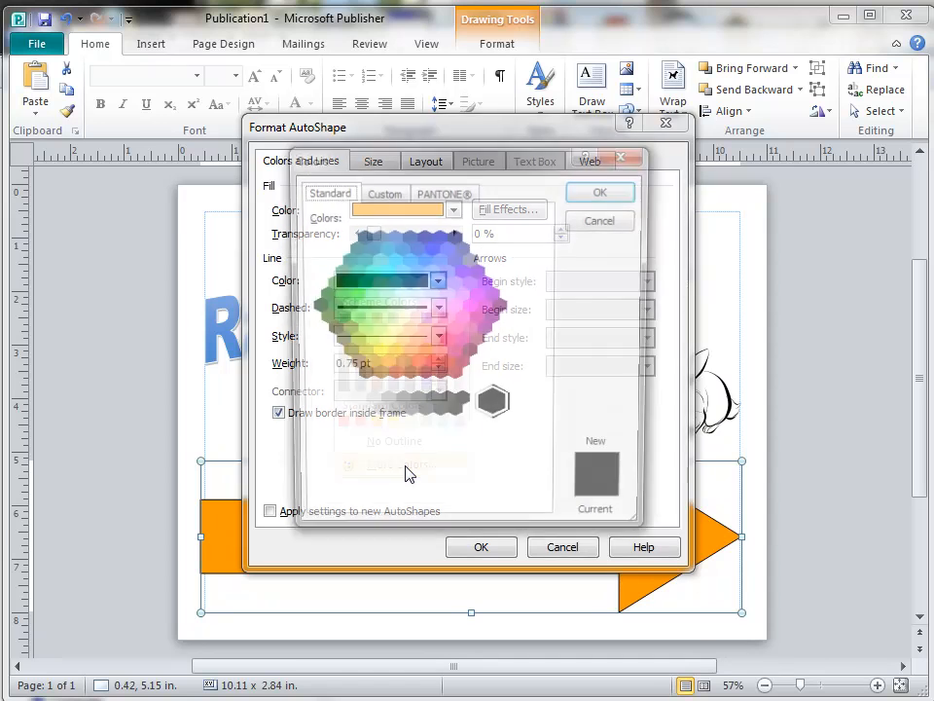
left_click(384, 365)
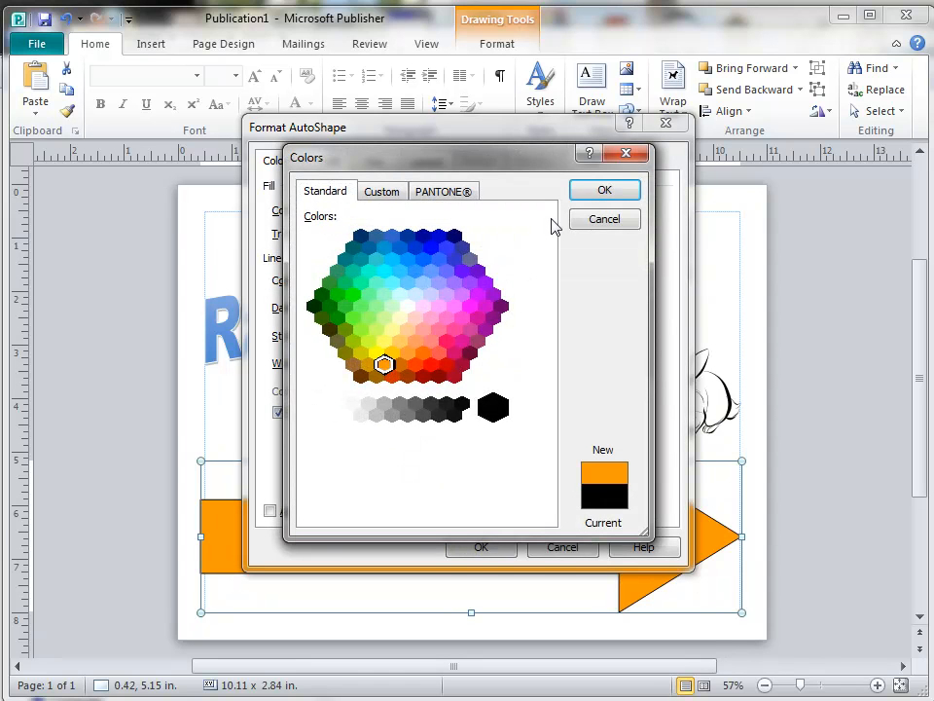
left_click(605, 192)
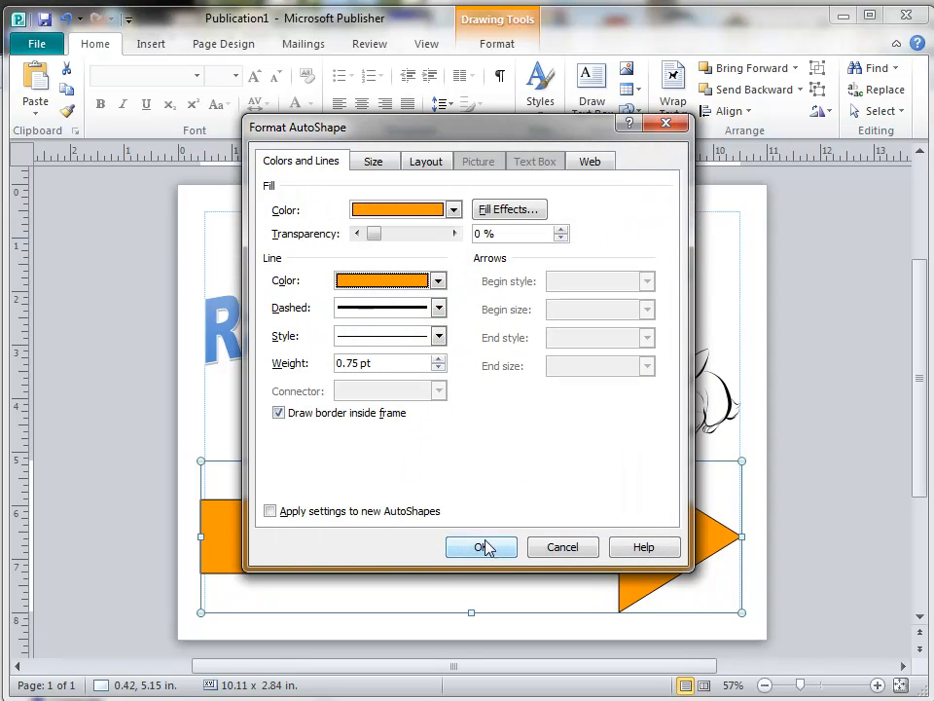
left_click(482, 547)
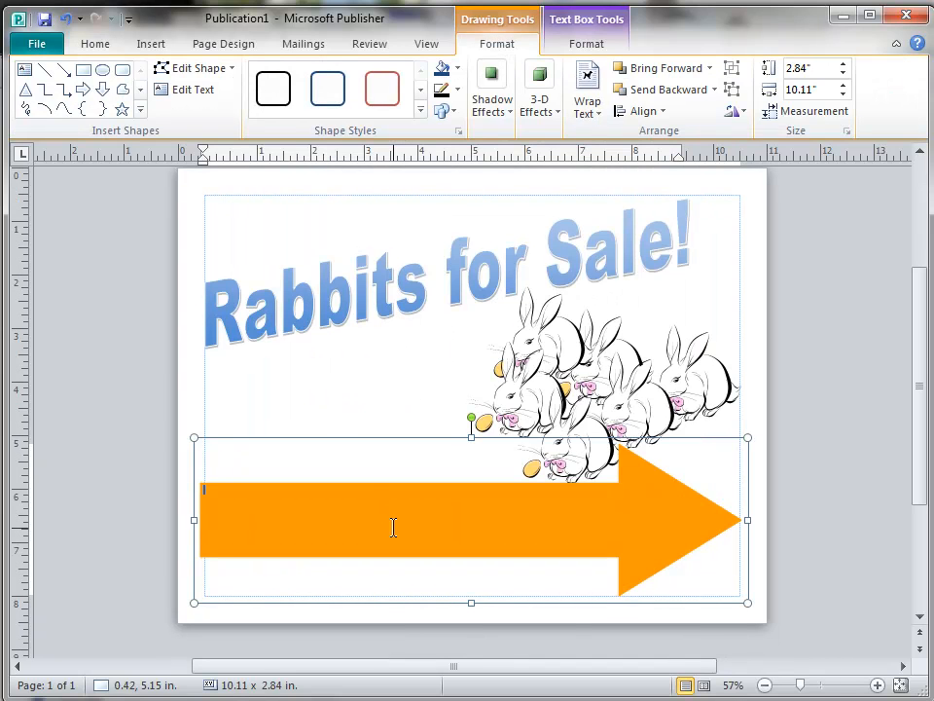
Zoom in, set the arrow's Calibri text to 24 pt, and put the cursor inside the arrow.
left_click_drag(803, 687, 825, 689)
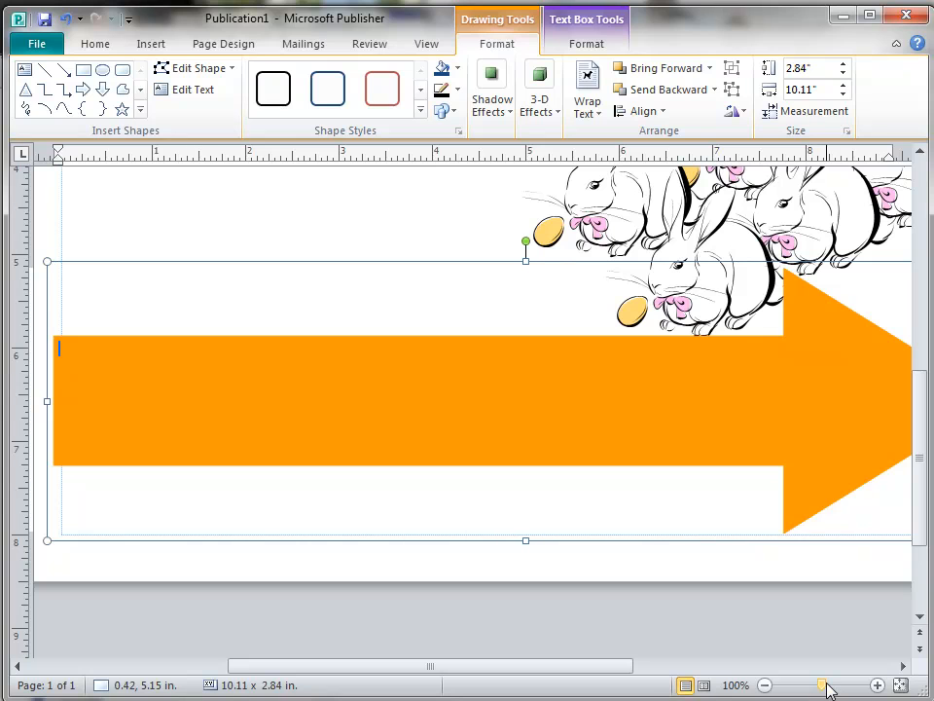
left_click(93, 45)
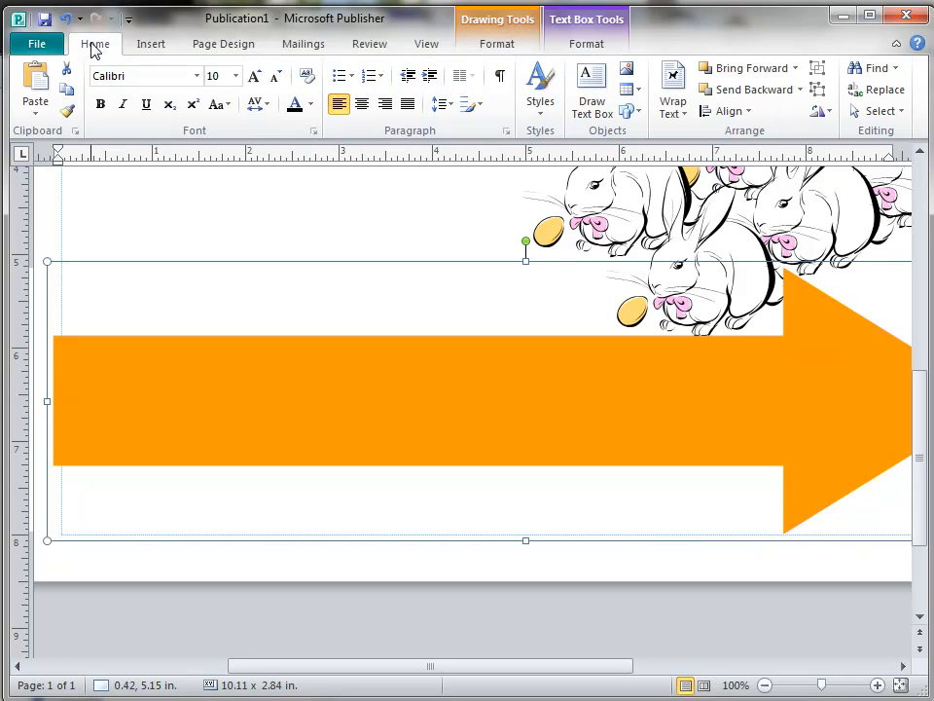
left_click(235, 76)
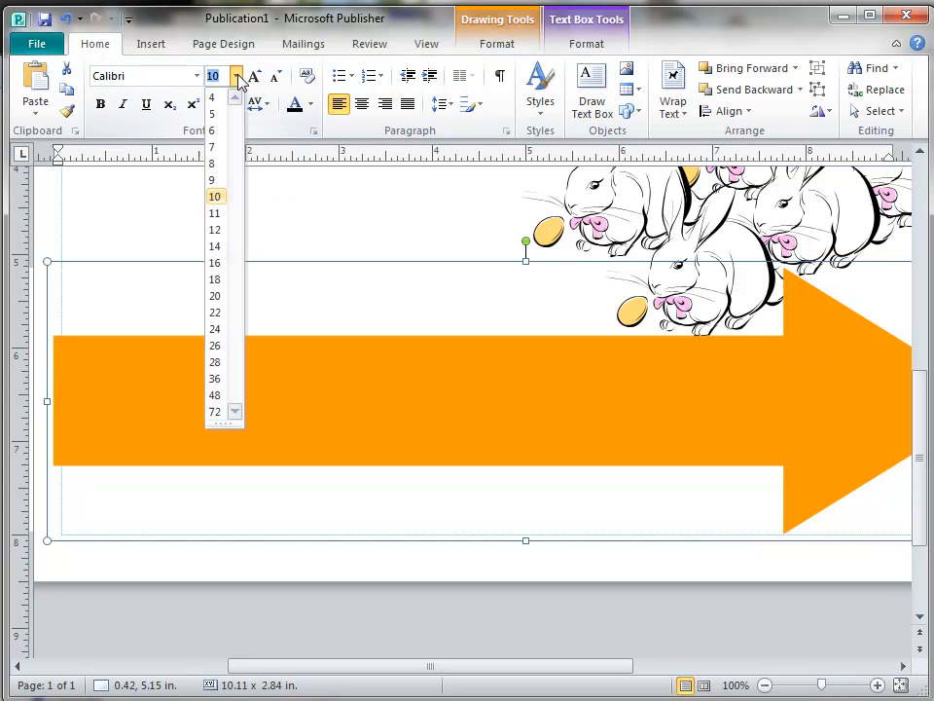
left_click(216, 329)
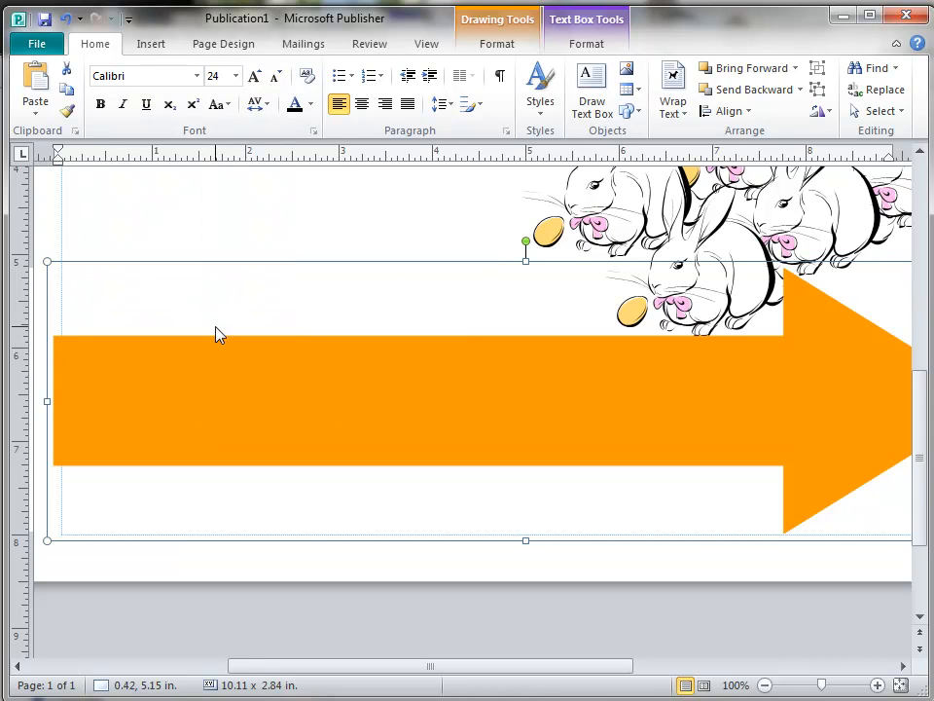
key("Escape")
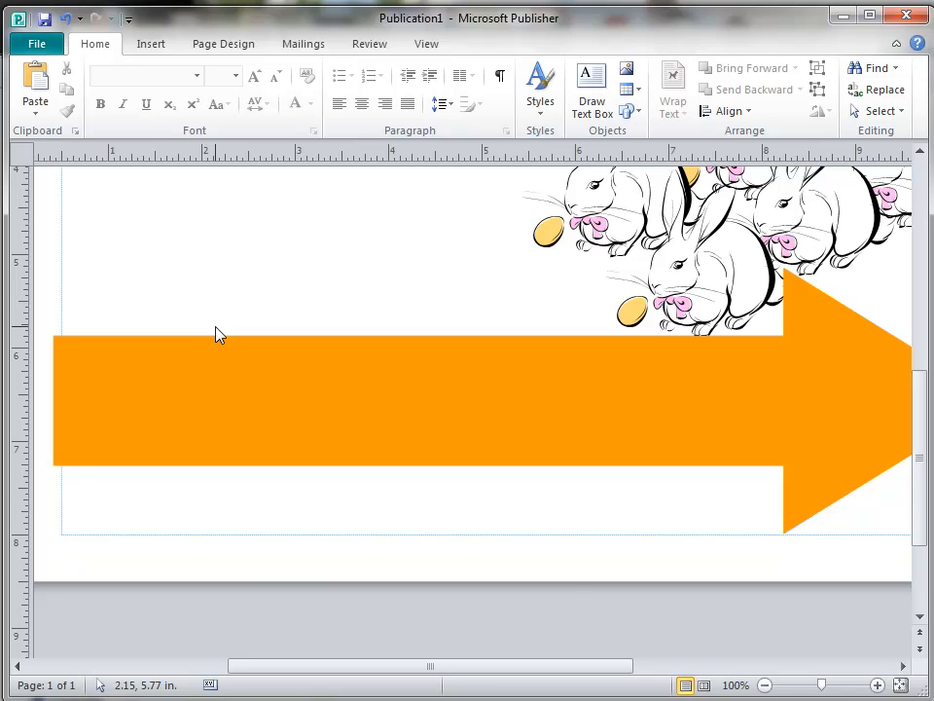
key("a")
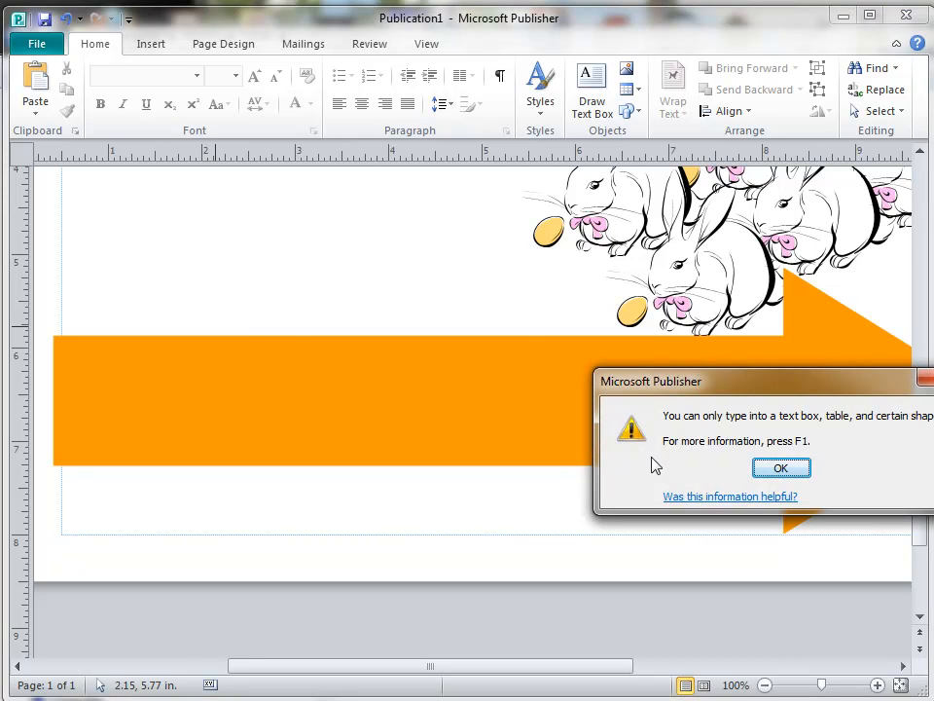
left_click(780, 469)
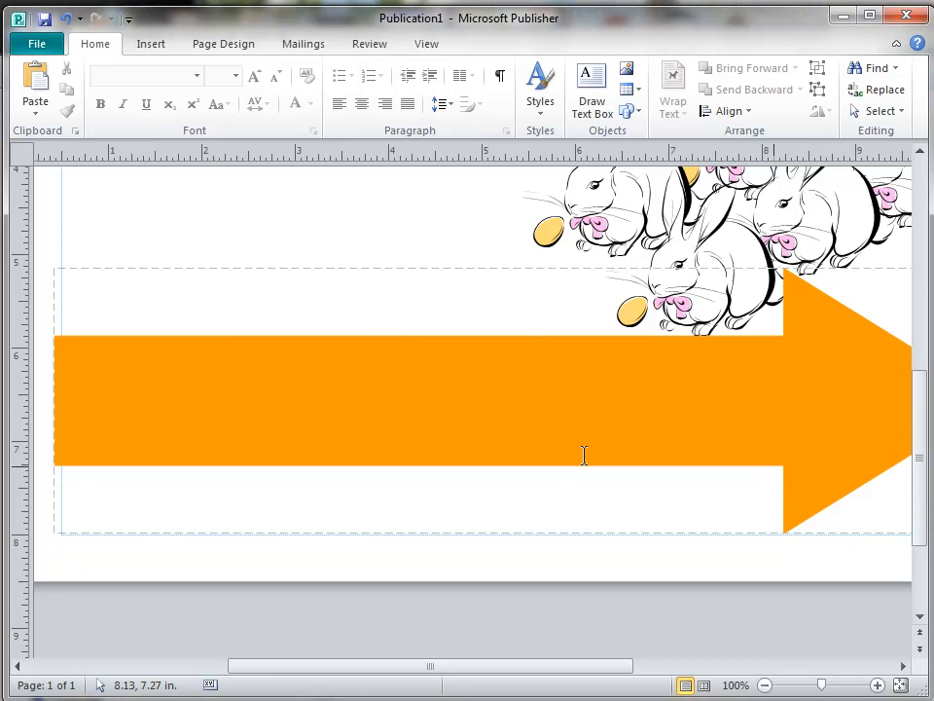
left_click(498, 378)
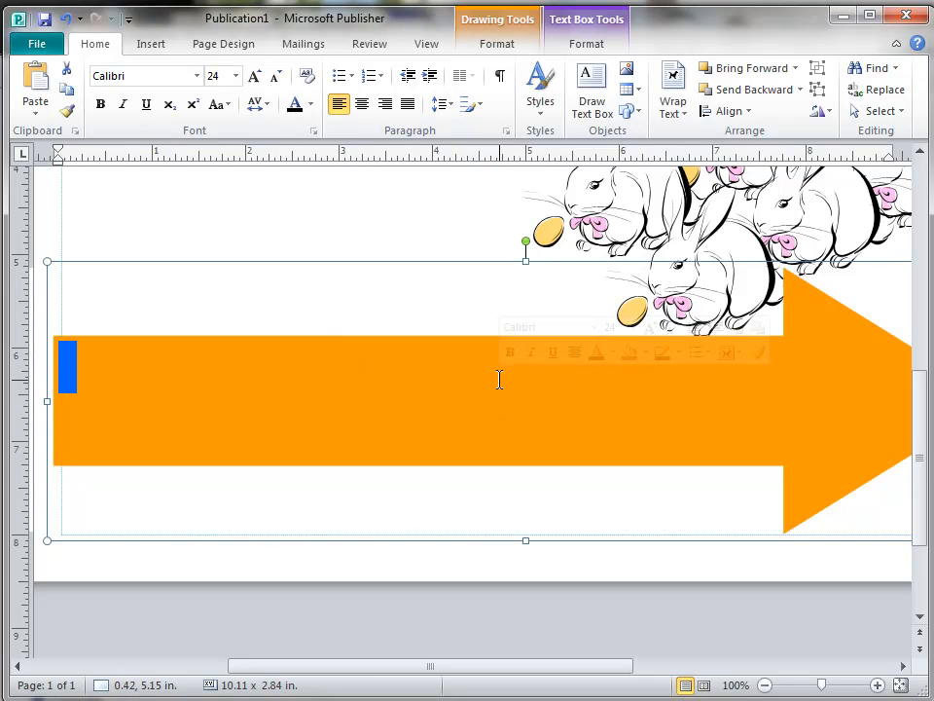
Type the street address into the orange block arrow, correcting typos along the way.
type("7")
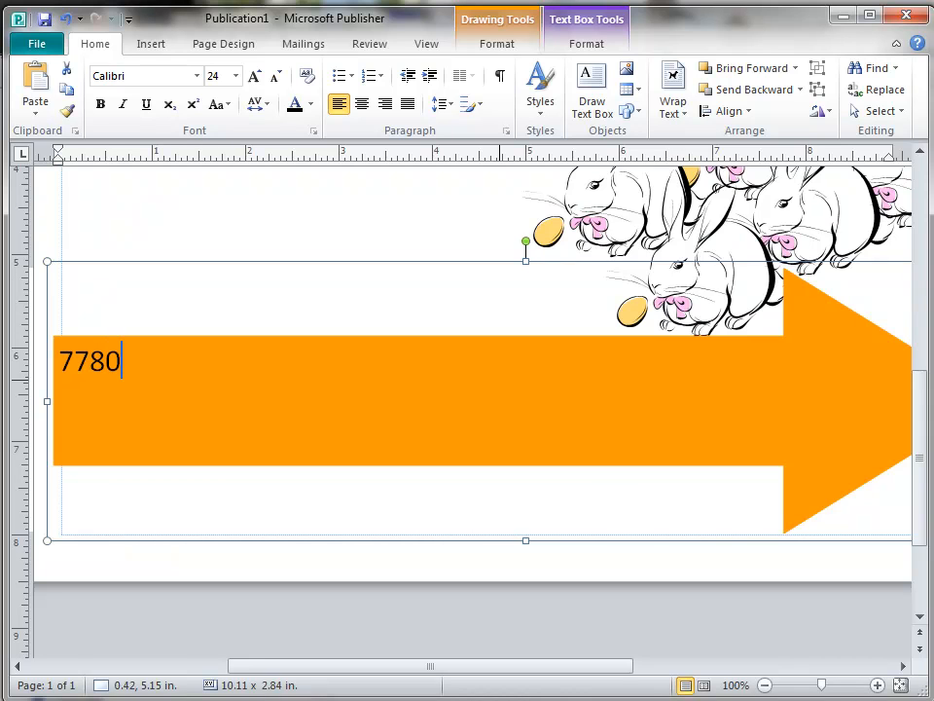
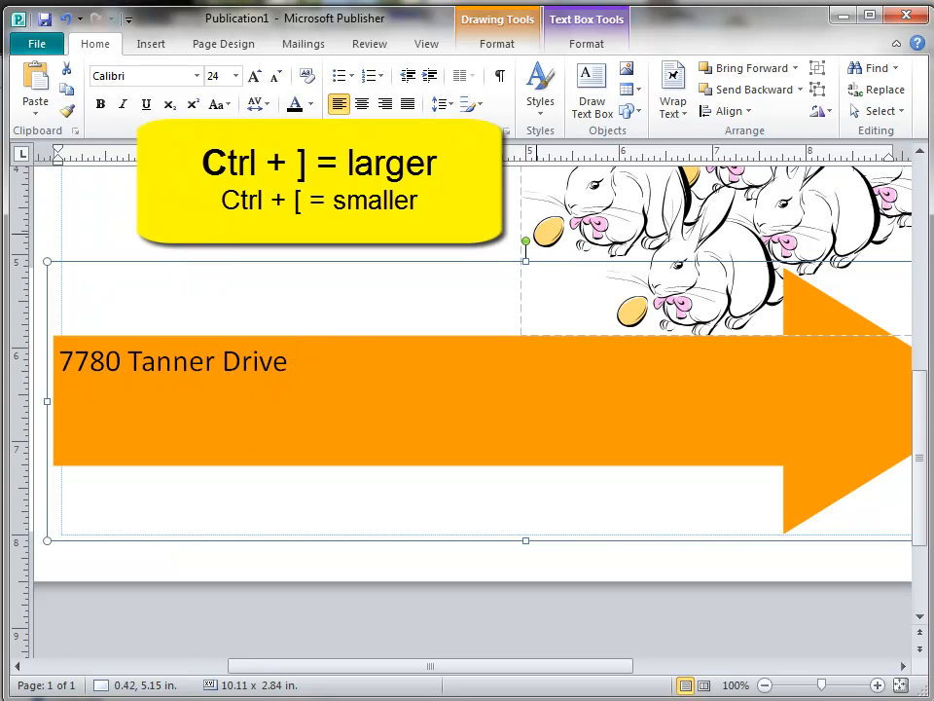
Enlarge the address line from 24 to 35 pt so it fills the arrow.
left_click_drag(284, 363, 85, 365)
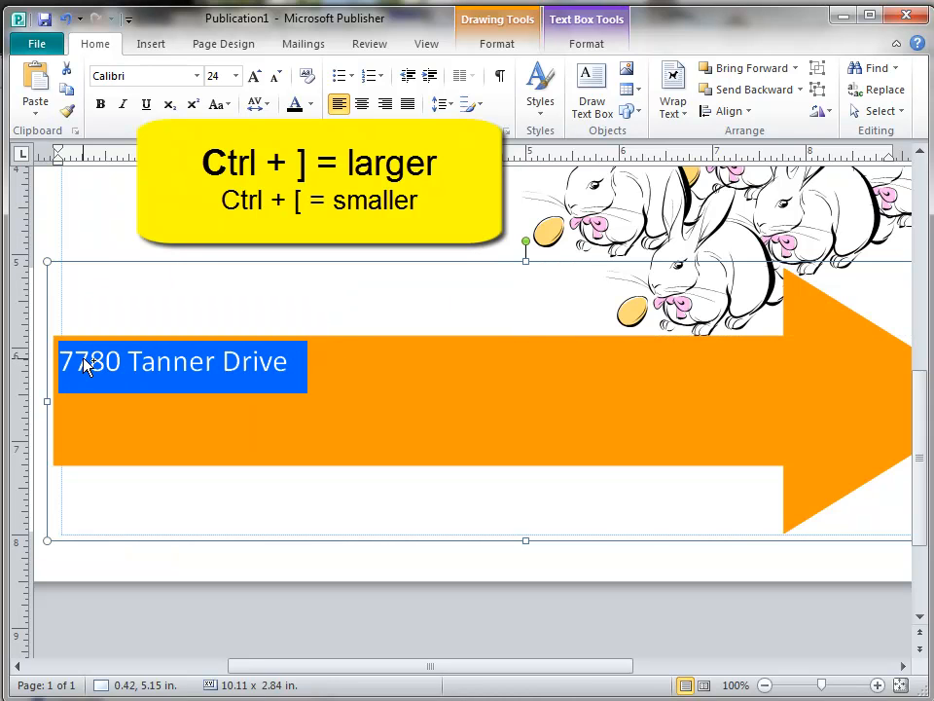
key("ctrl+bracketright")
key("ctrl+bracketright")
key("ctrl+bracketright")
key("ctrl+bracketright")
key("ctrl+bracketright")
key("ctrl+bracketright")
key("ctrl+bracketright")
key("ctrl+bracketright")
key("ctrl+bracketright")
key("ctrl+bracketright")
key("ctrl+bracketright")
key("ctrl+bracketright")
key("ctrl+bracketright")
key("ctrl+bracketright")
key("ctrl+bracketright")
key("ctrl+bracketright")
key("ctrl+bracketright")
key("ctrl+bracketright")
key("ctrl+bracketright")
key("ctrl+bracketright")
key("ctrl+bracketright")
key("ctrl+bracketright")
key("ctrl+bracketright")
key("ctrl+bracketright")
key("ctrl+bracketright")
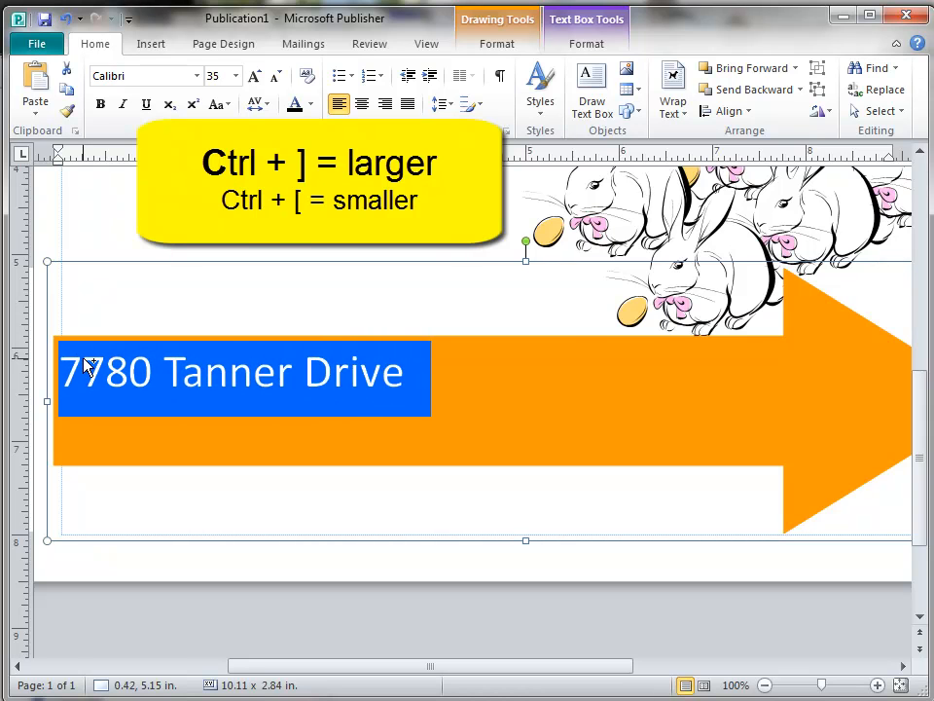
key("ctrl+bracketright")
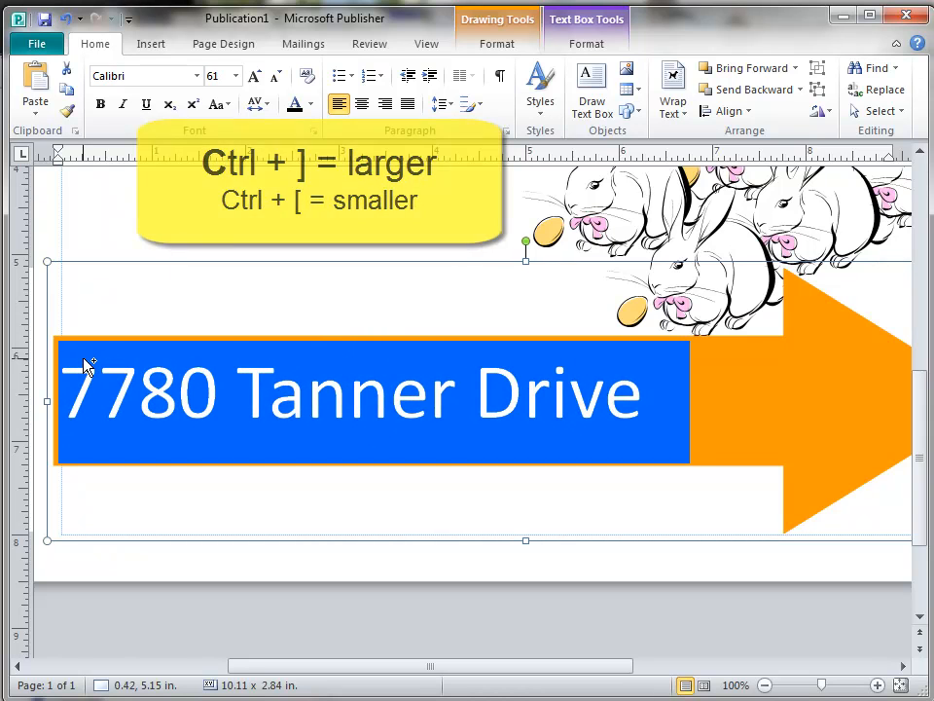